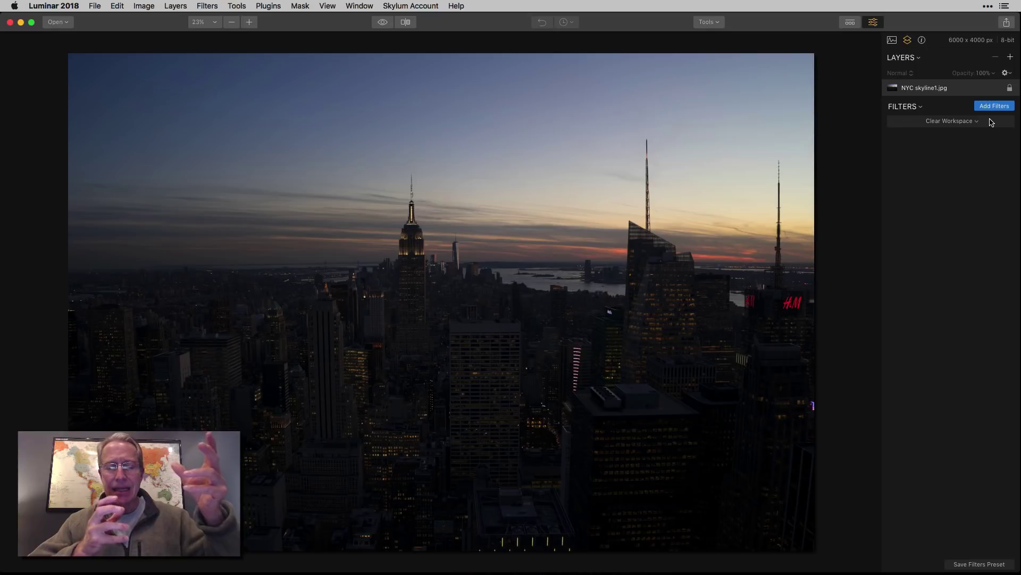
Step: Check the photo's camera information, including ISO, focal length and aperture, and hide it again
{"action": "left_click", "coordinate": [922, 40]}
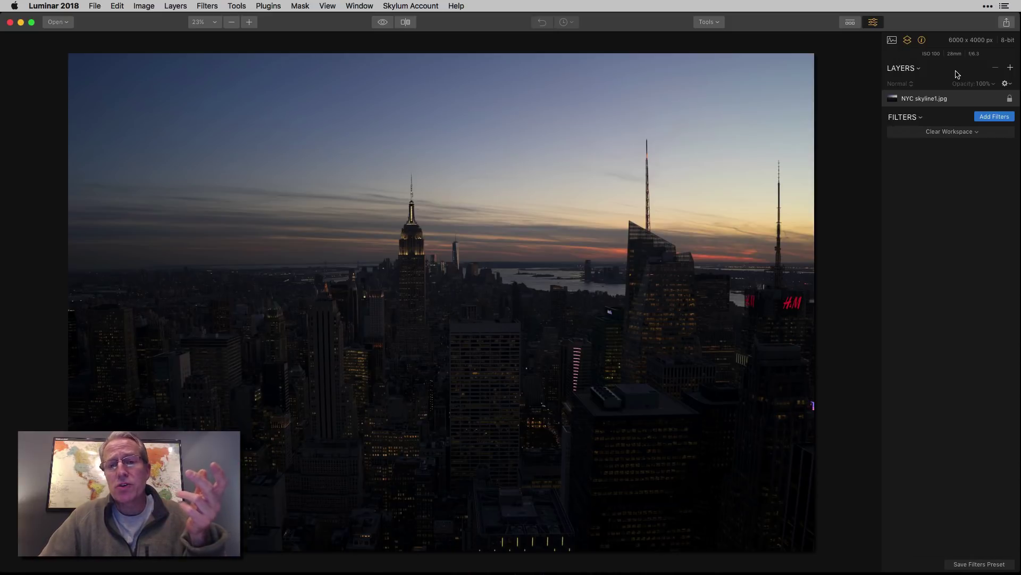
{"action": "left_click", "coordinate": [922, 42]}
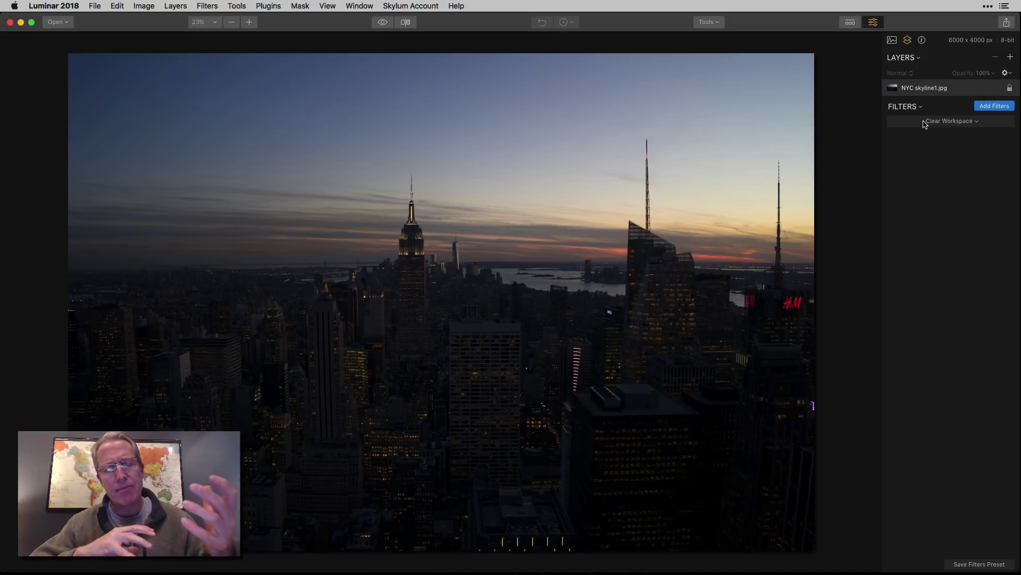
Step: Add the Accent - AI Filter, Tone, Brilliance / Warmth, Color Balance and Adjustable Gradient filters to the NYC skyline photo
{"action": "left_click", "coordinate": [995, 106]}
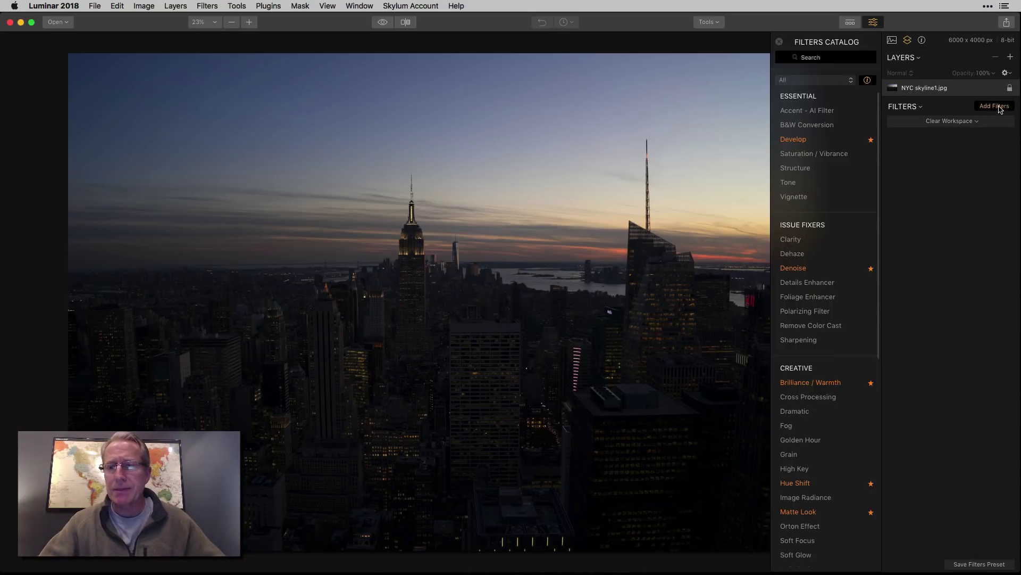
{"action": "left_click", "coordinate": [834, 112]}
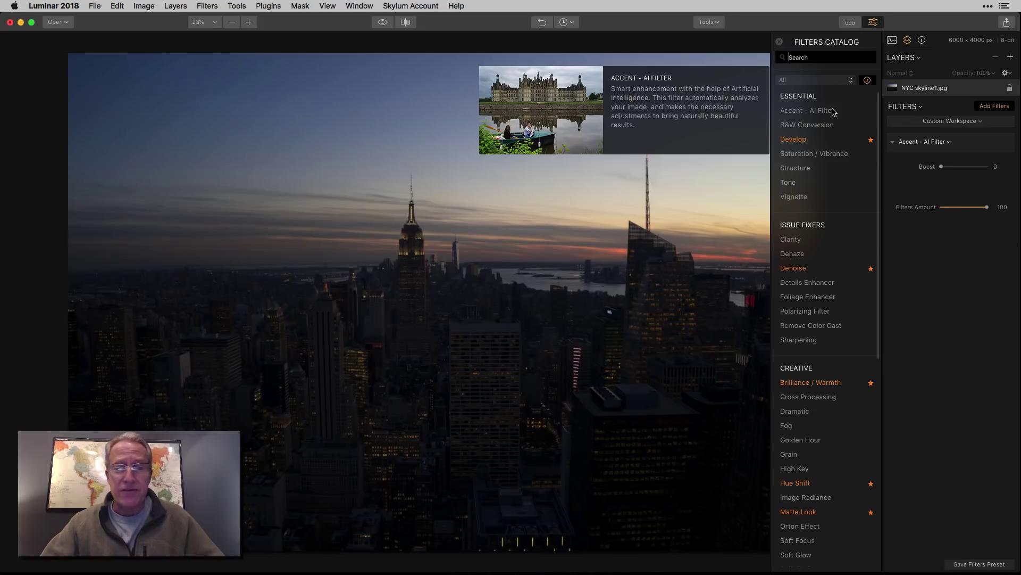
{"action": "left_click", "coordinate": [821, 188]}
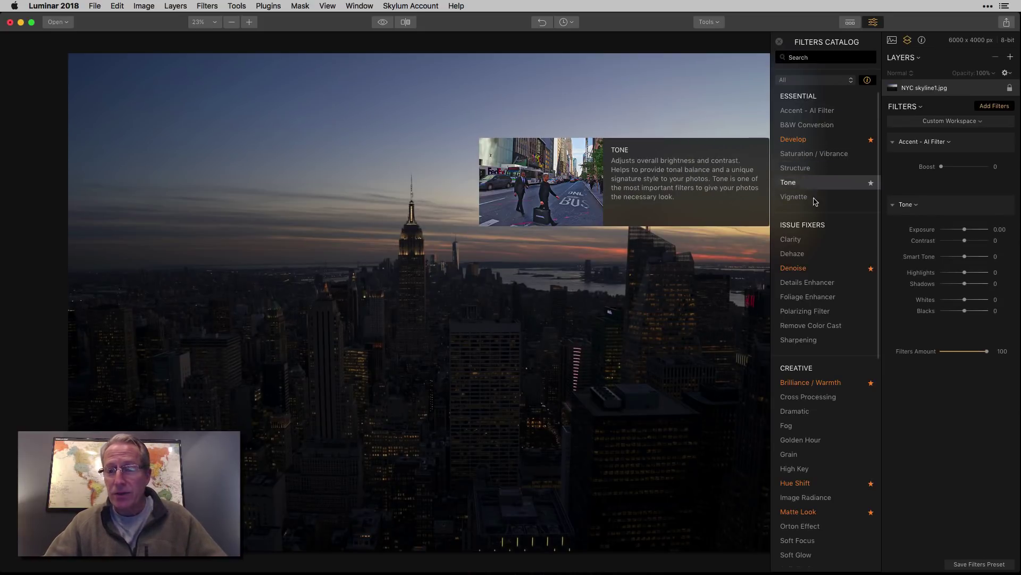
{"action": "left_click", "coordinate": [809, 383]}
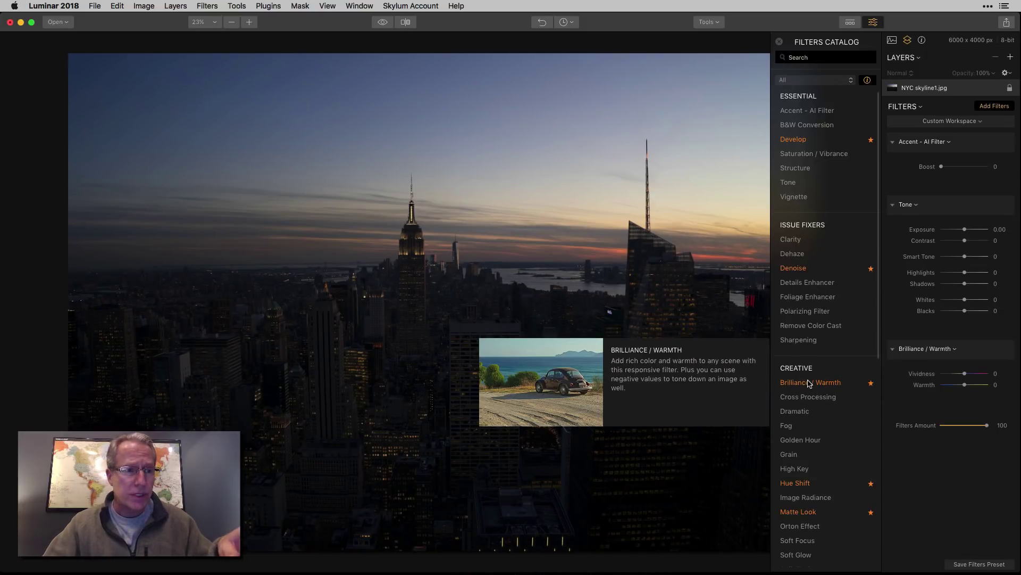
{"action": "scroll", "coordinate": [806, 415], "scroll_direction": "down", "scroll_amount": 5}
{"action": "scroll", "coordinate": [807, 418], "scroll_direction": "down", "scroll_amount": 2}
{"action": "left_click", "coordinate": [815, 409]}
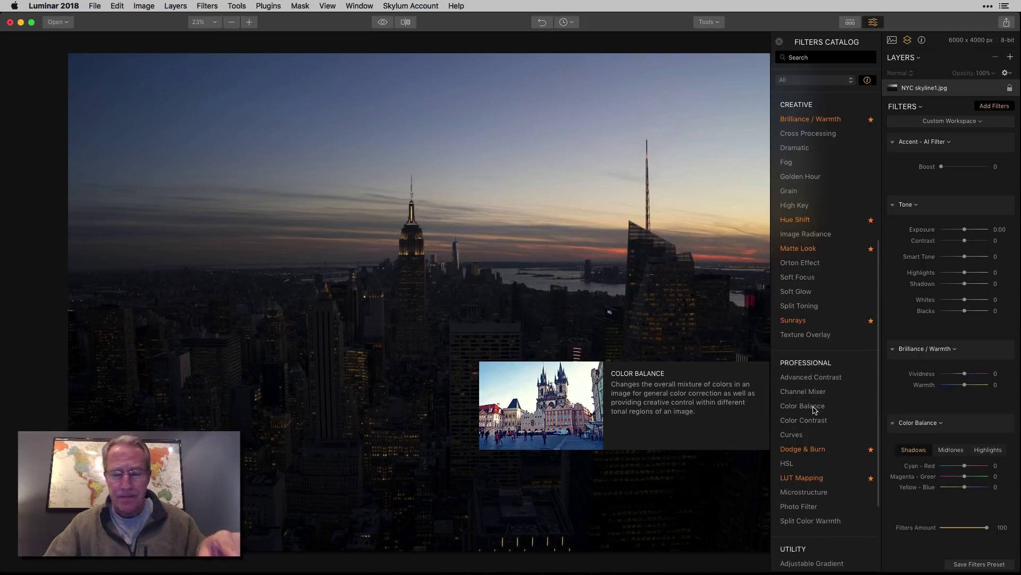
{"action": "scroll", "coordinate": [820, 447], "scroll_direction": "down", "scroll_amount": 3}
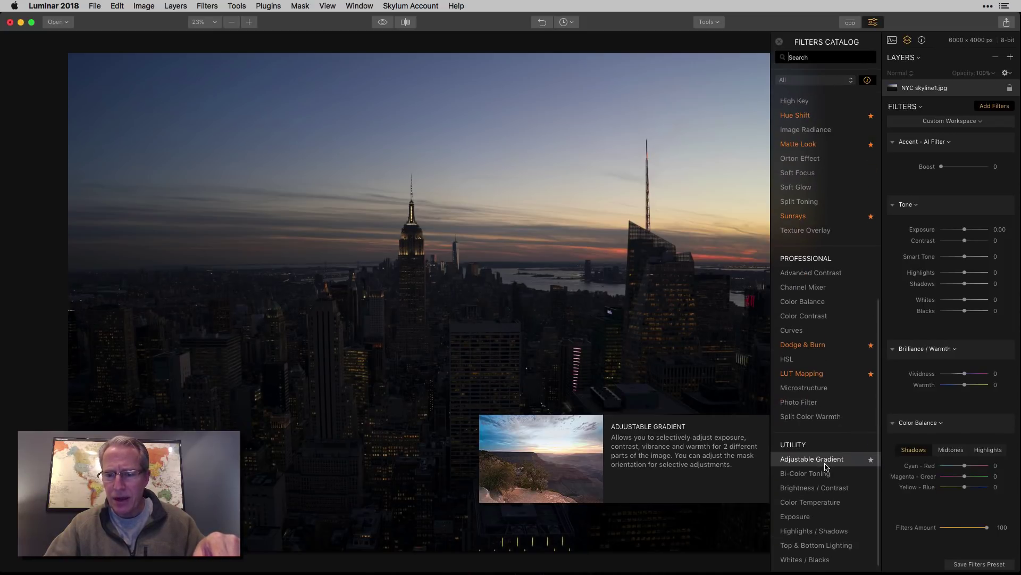
{"action": "left_click", "coordinate": [826, 467]}
{"action": "left_click", "coordinate": [780, 41]}
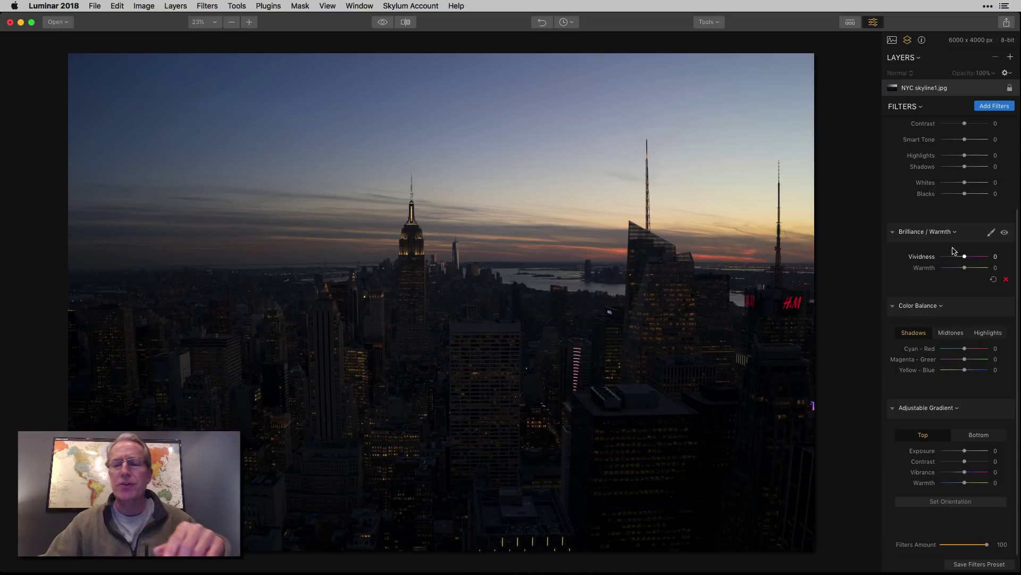
Step: Set the Accent - AI Filter's Boost to 96 and compare the photo with and without the filter
{"action": "scroll", "coordinate": [975, 257], "scroll_direction": "up", "scroll_amount": 5}
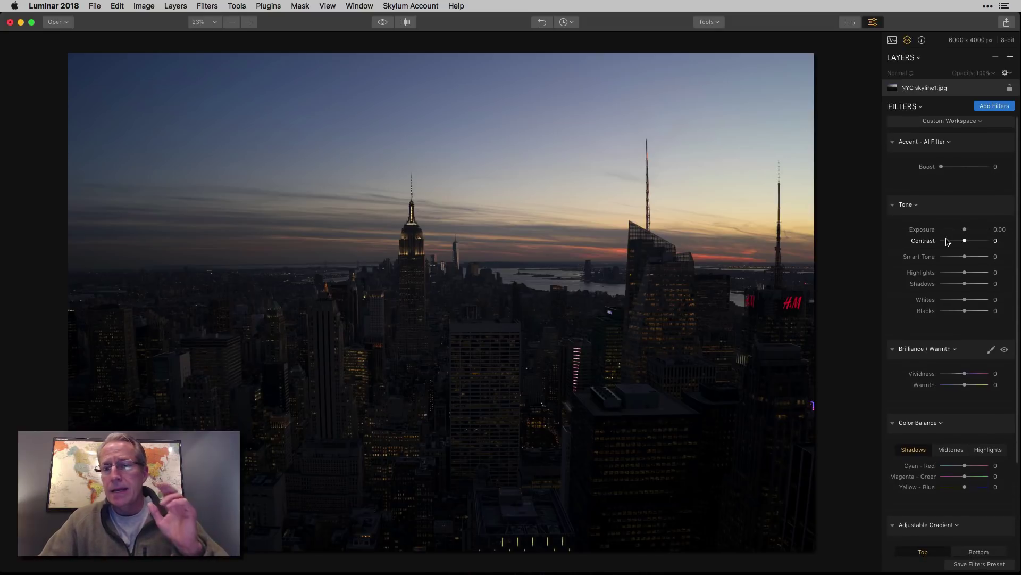
{"action": "left_click_drag", "start_coordinate": [944, 169], "coordinate": [990, 168]}
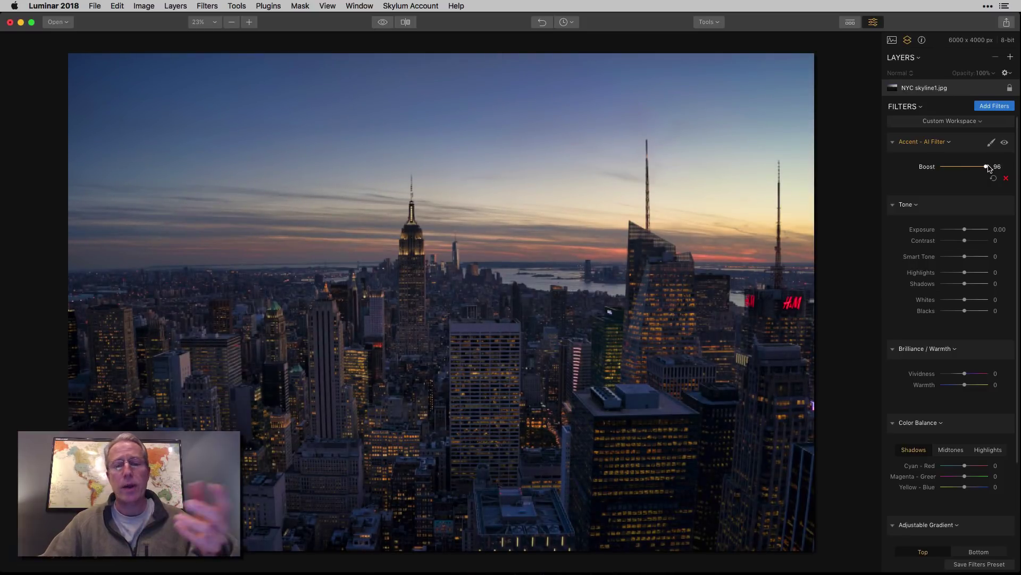
{"action": "left_click", "coordinate": [1006, 143]}
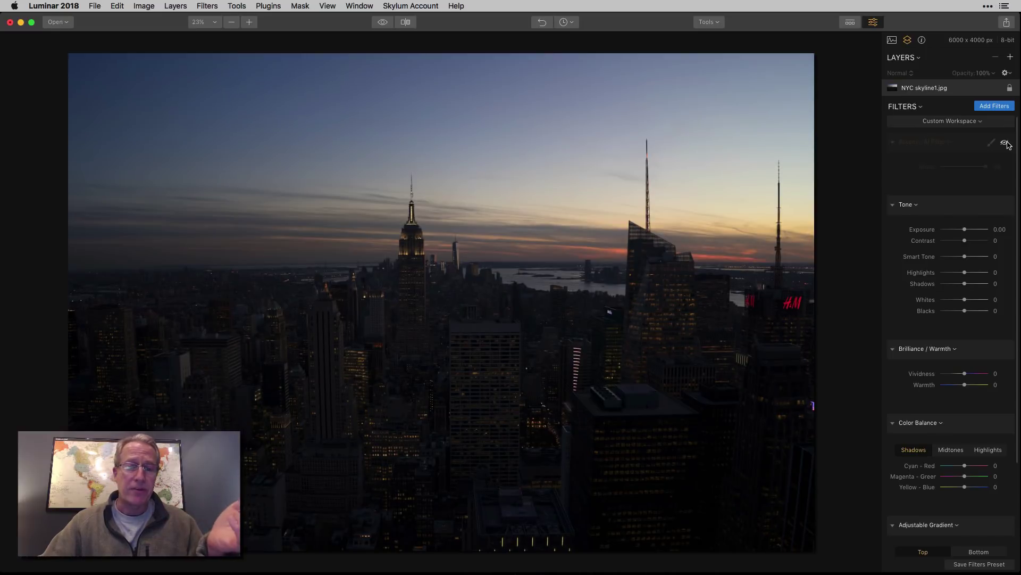
{"action": "left_click", "coordinate": [1006, 142]}
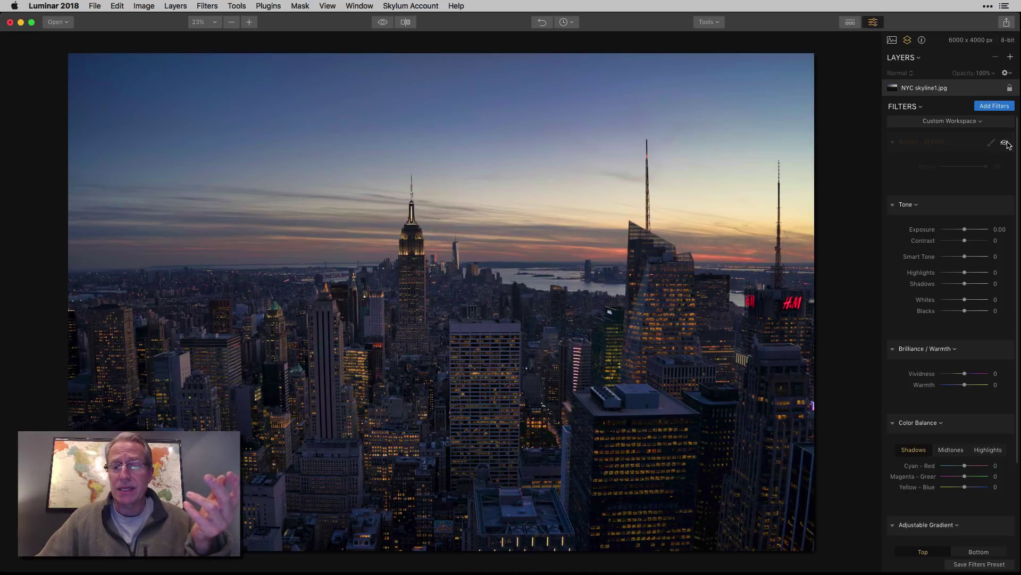
{"action": "left_click", "coordinate": [1006, 142]}
{"action": "left_click", "coordinate": [1006, 142]}
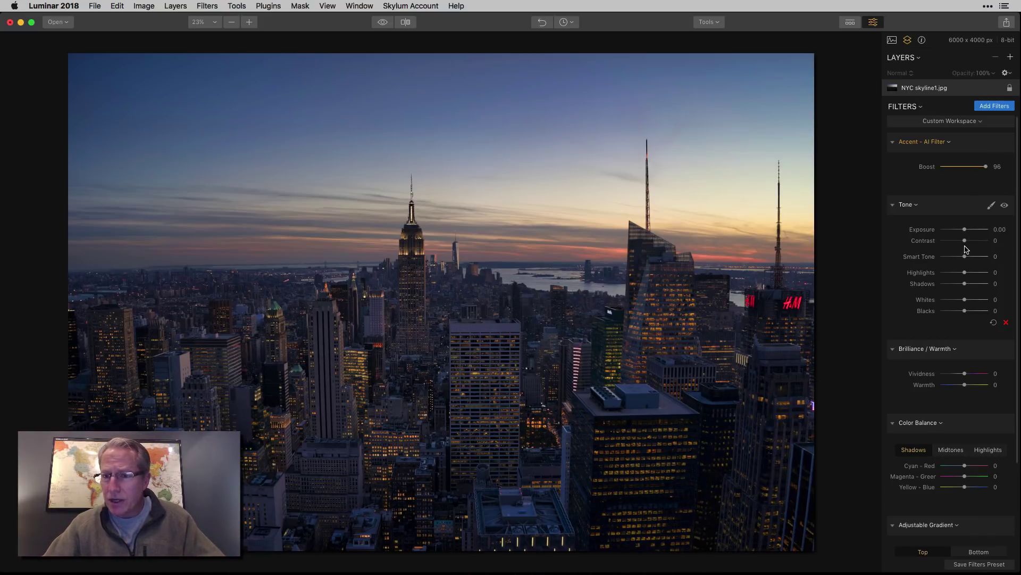
Step: In the Tone filter, set Contrast to 28, Smart Tone to 47 and Highlights to -47, and compare with the filter off
{"action": "mouse_move", "coordinate": [965, 240]}
{"action": "left_mouse_down"}
{"action": "mouse_move", "coordinate": [964, 257]}
{"action": "mouse_move", "coordinate": [976, 257]}
{"action": "left_mouse_up"}
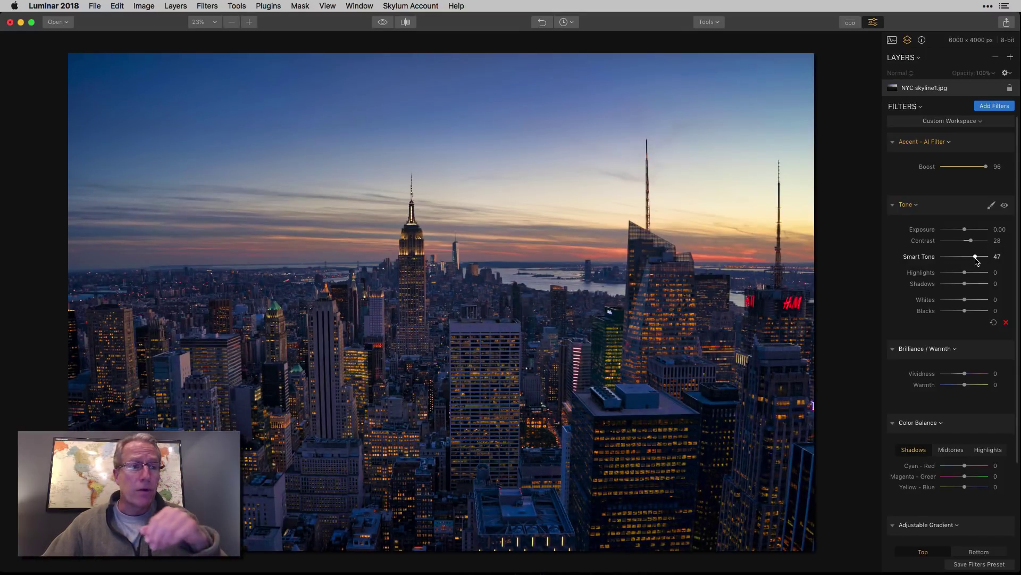
{"action": "left_click_drag", "start_coordinate": [965, 273], "coordinate": [955, 275]}
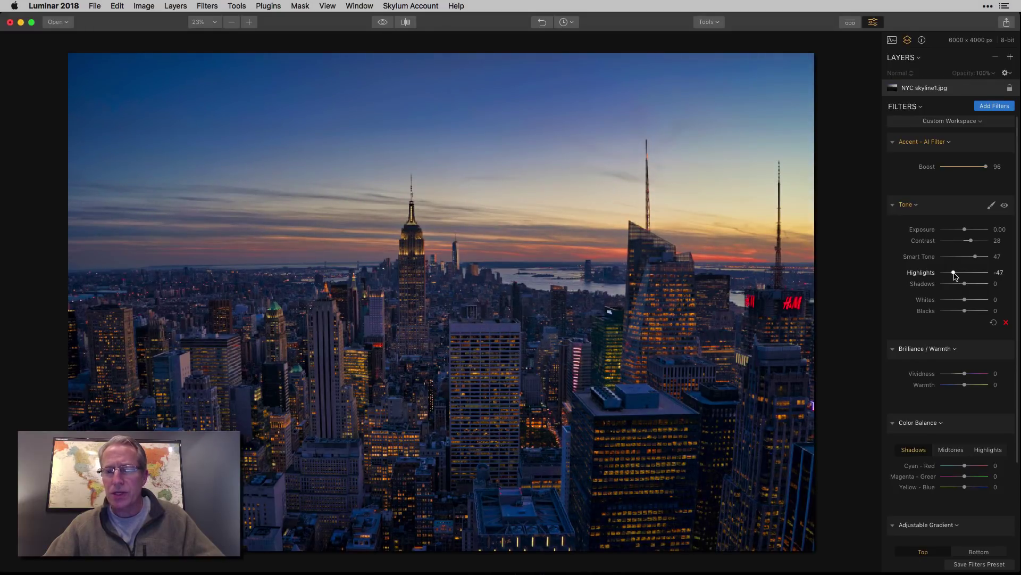
{"action": "left_click", "coordinate": [1004, 206]}
{"action": "left_click", "coordinate": [1005, 207]}
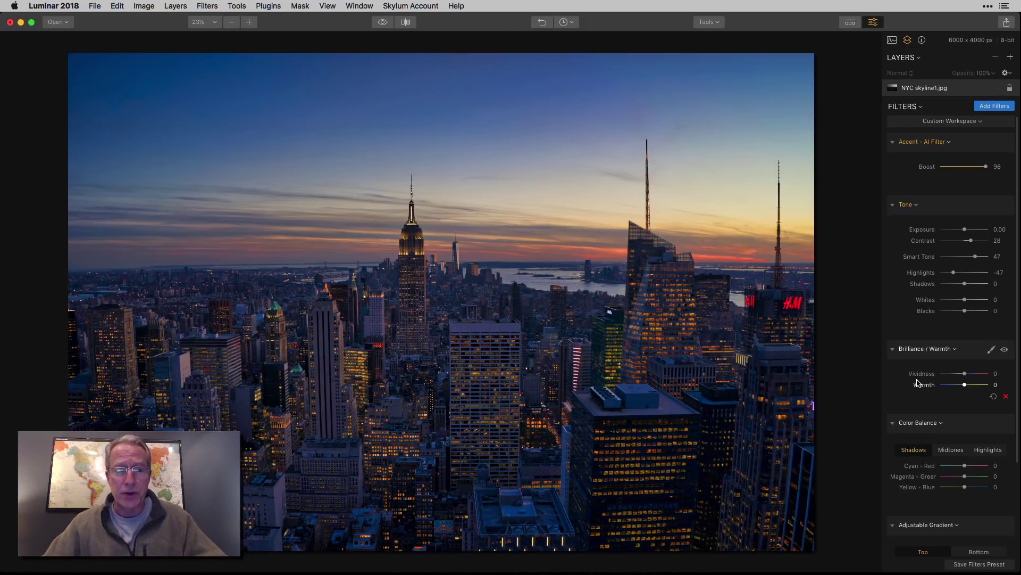
Step: Set Vividness to 10 and Warmth to 64 in the Brilliance / Warmth filter, and compare with the filter off
{"action": "left_click_drag", "start_coordinate": [965, 373], "coordinate": [979, 387]}
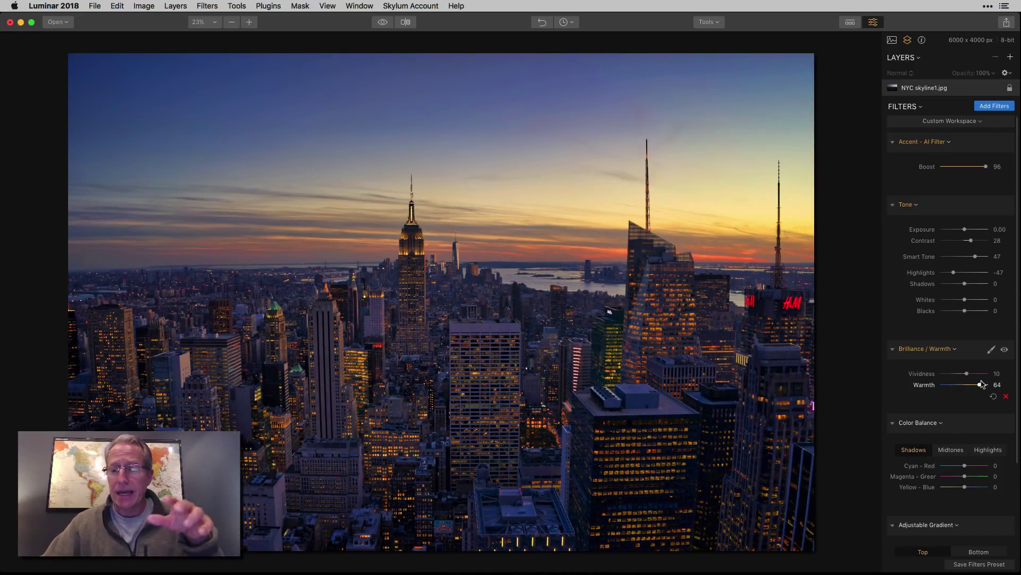
{"action": "left_click", "coordinate": [1004, 349]}
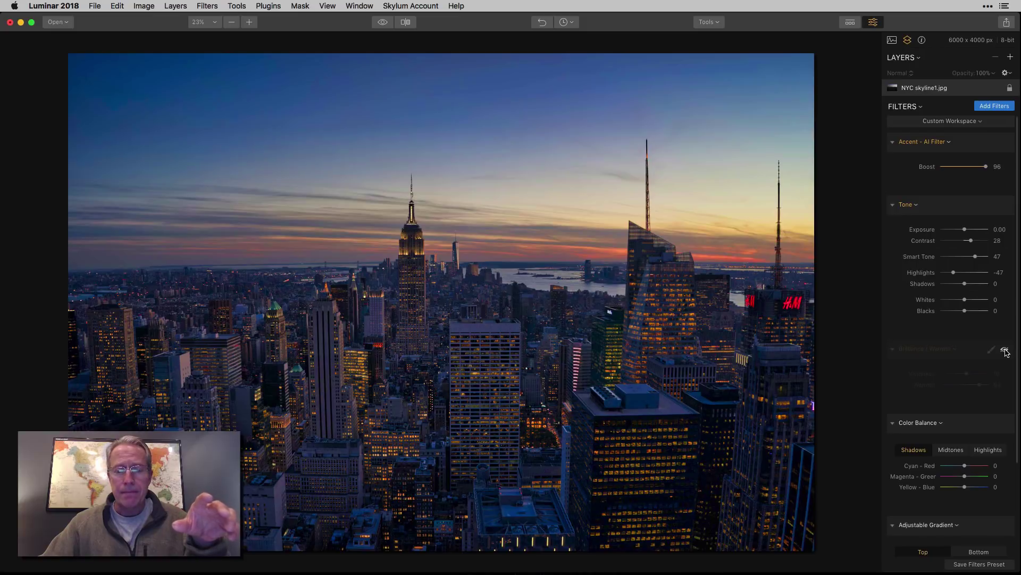
{"action": "left_click", "coordinate": [1005, 349]}
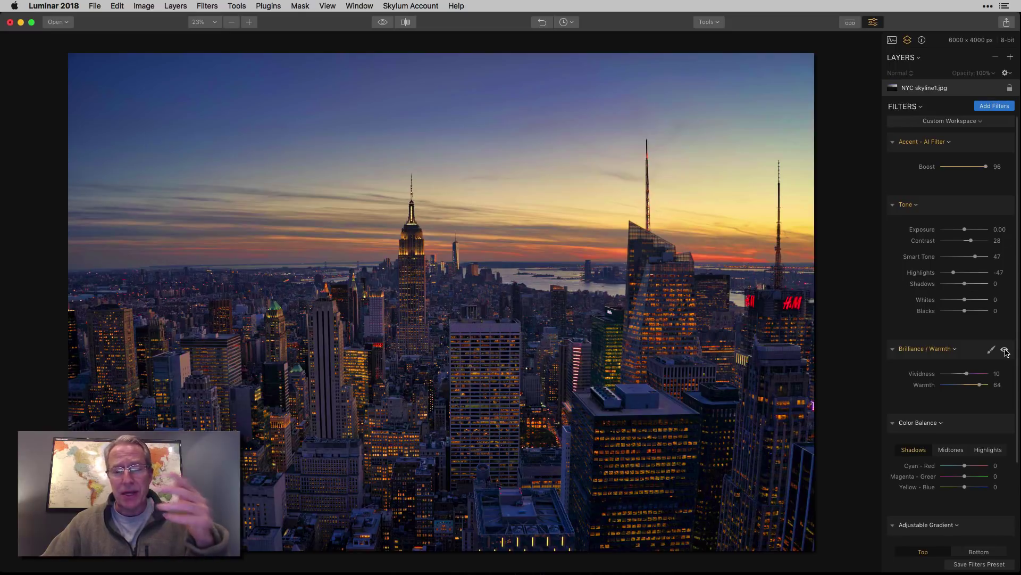
{"action": "left_click", "coordinate": [1005, 351]}
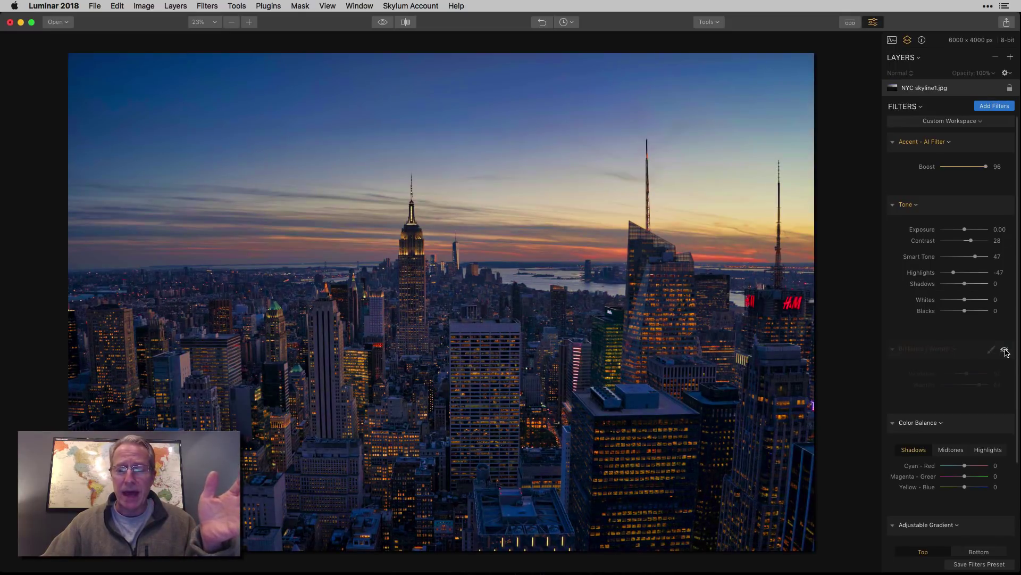
{"action": "left_click", "coordinate": [1005, 350]}
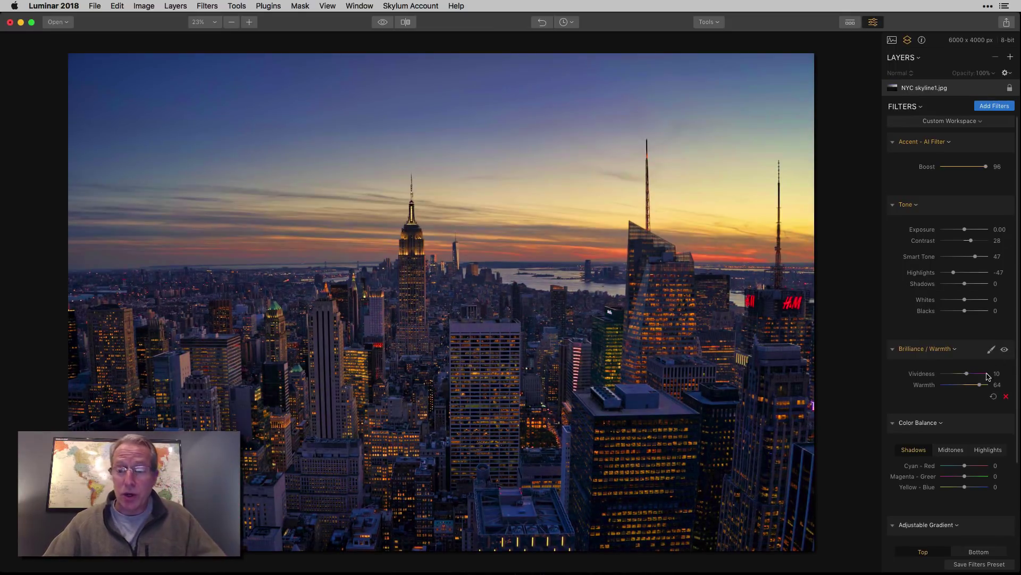
Step: In Color Balance, set the shadows' Yellow - Blue to 7 and the midtones' Cyan - Red to 26, and compare with the filter off
{"action": "scroll", "coordinate": [950, 449], "scroll_direction": "down", "scroll_amount": 5}
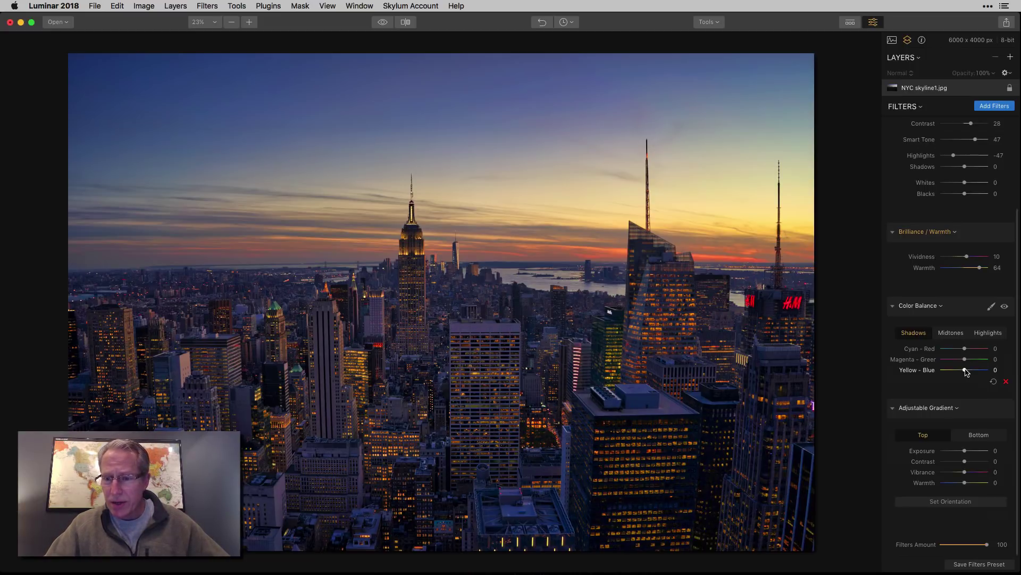
{"action": "left_click_drag", "start_coordinate": [965, 368], "coordinate": [967, 368]}
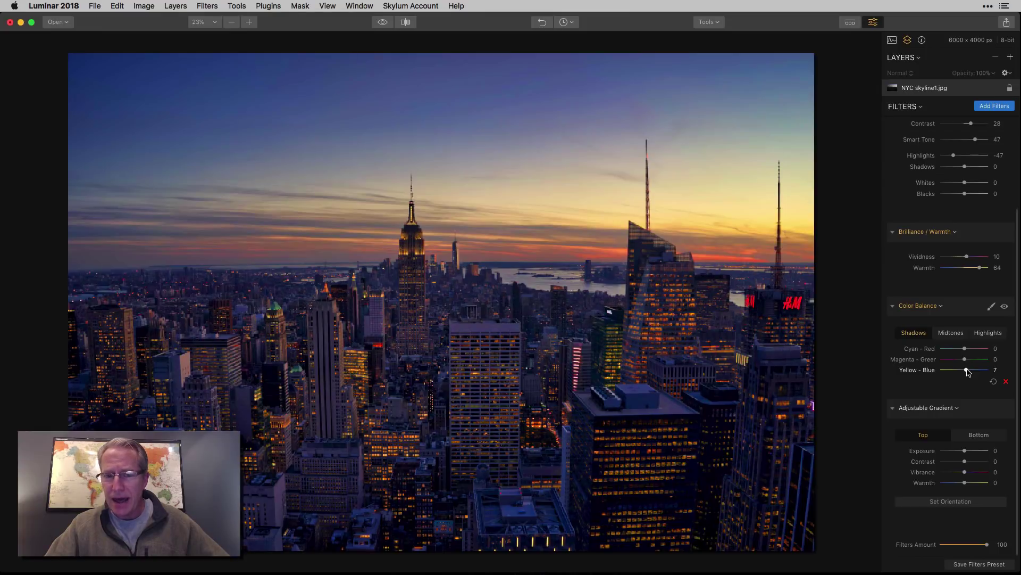
{"action": "left_click", "coordinate": [958, 335]}
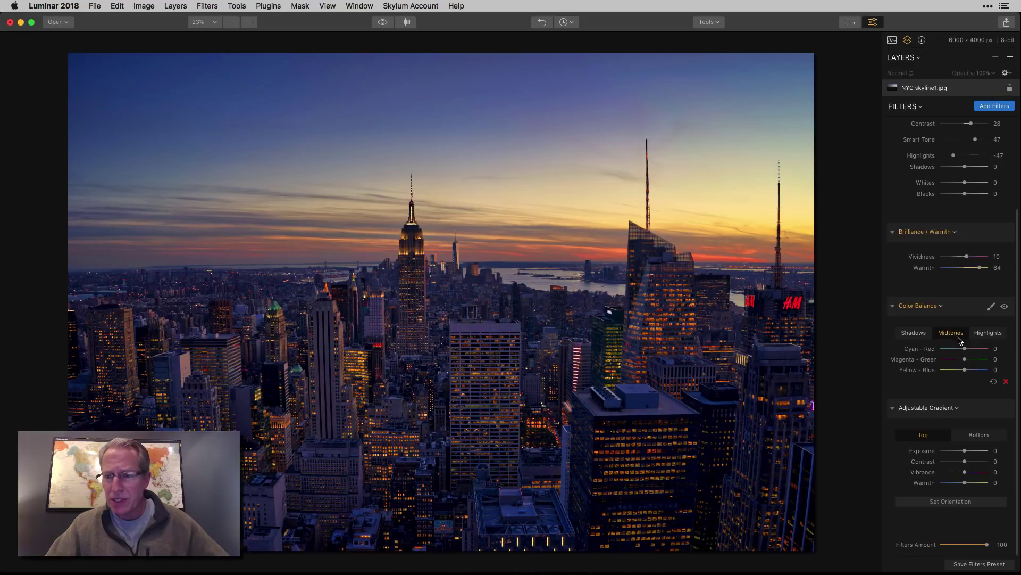
{"action": "left_click_drag", "start_coordinate": [964, 349], "coordinate": [972, 352]}
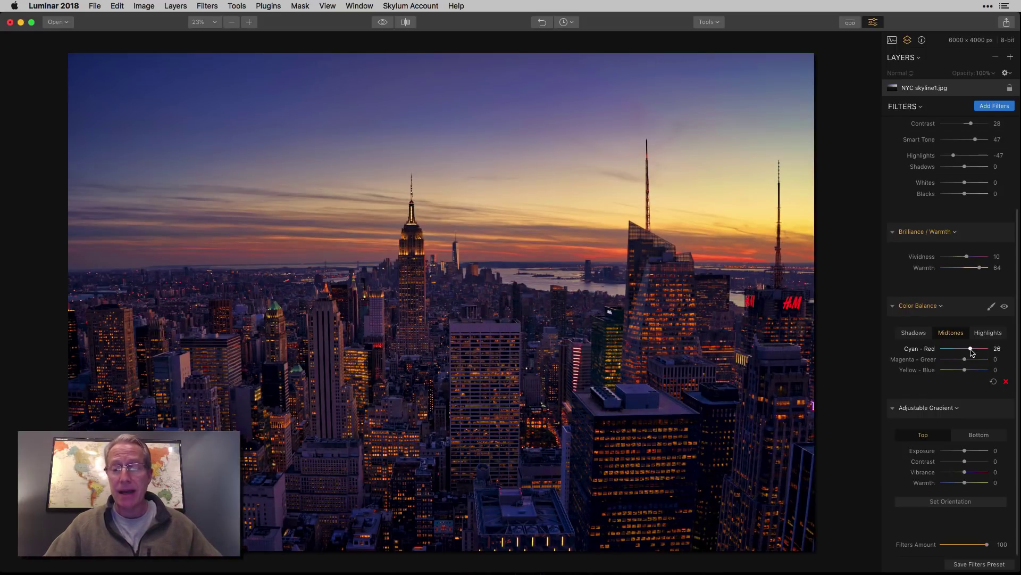
{"action": "left_click", "coordinate": [1004, 307]}
{"action": "left_click", "coordinate": [1004, 306]}
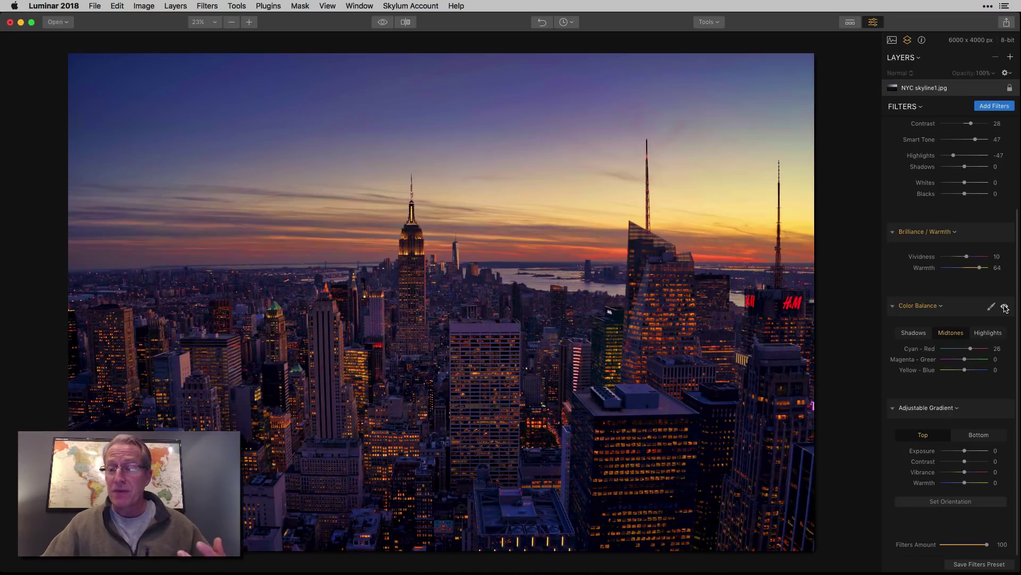
Step: Set the Color Balance highlights' Cyan - Red to 15 and compare the photo with the filter off
{"action": "left_click", "coordinate": [989, 333]}
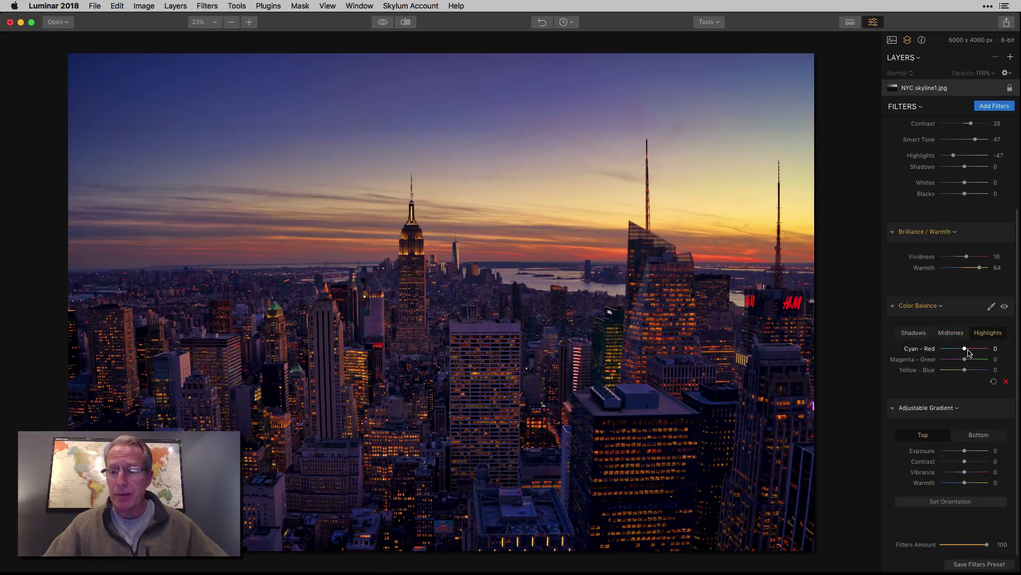
{"action": "left_click_drag", "start_coordinate": [965, 349], "coordinate": [970, 350]}
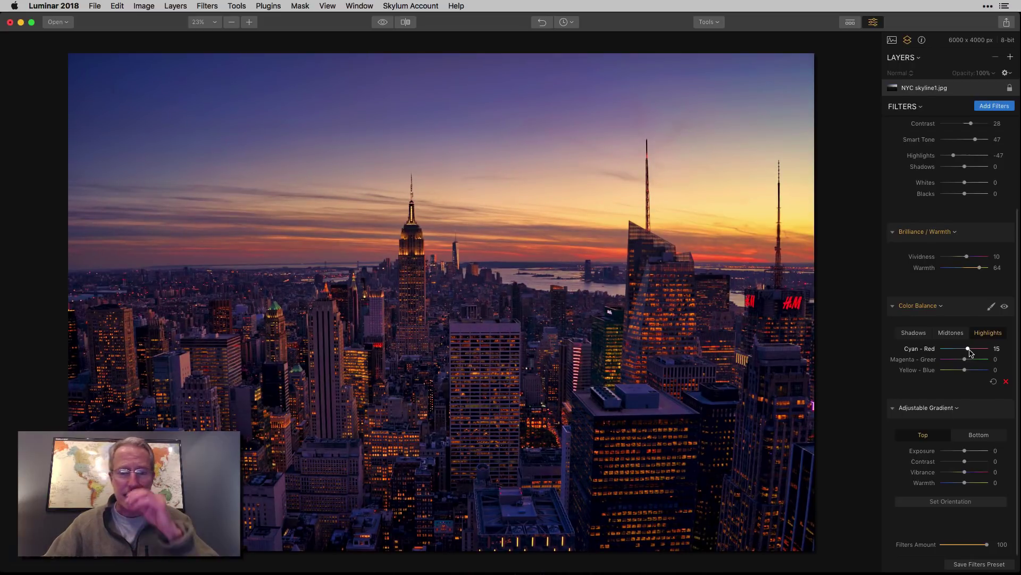
{"action": "left_click", "coordinate": [1005, 307]}
{"action": "left_click", "coordinate": [1005, 307]}
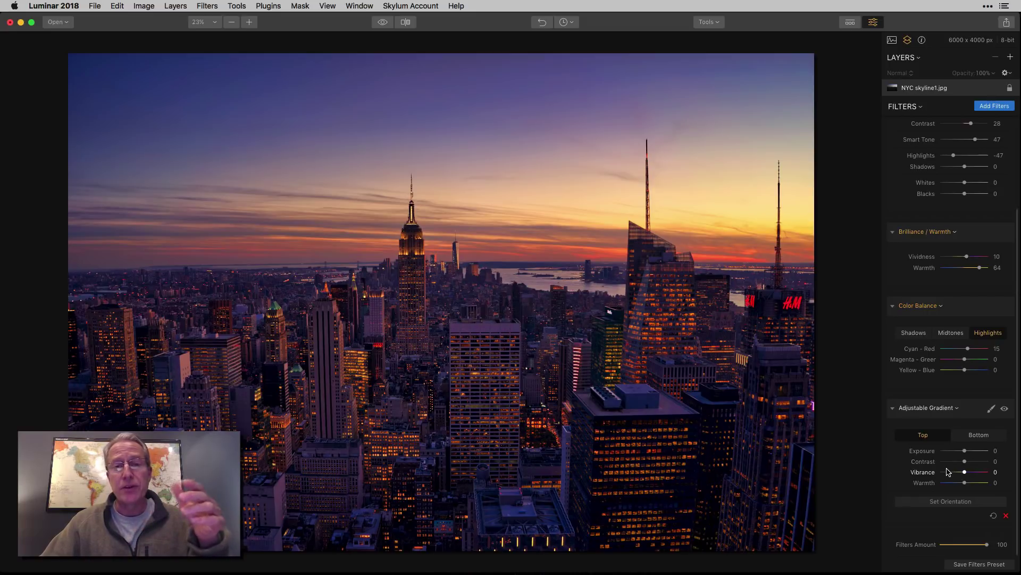
Step: Orient the Adjustable Gradient along the horizon with a blend of about 24 and a rotation of about 1°
{"action": "left_click", "coordinate": [951, 502]}
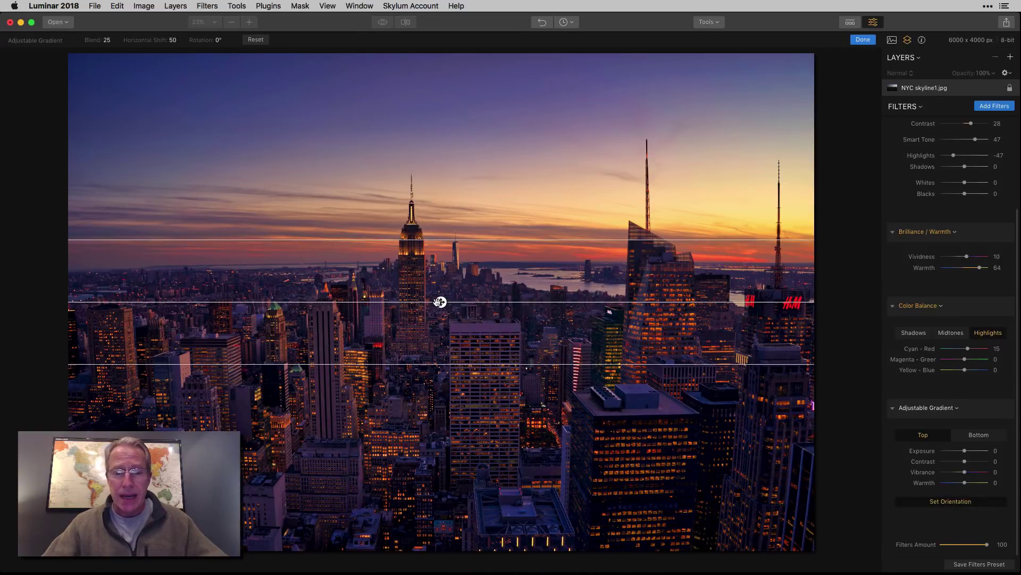
{"action": "left_click_drag", "start_coordinate": [441, 302], "coordinate": [442, 263]}
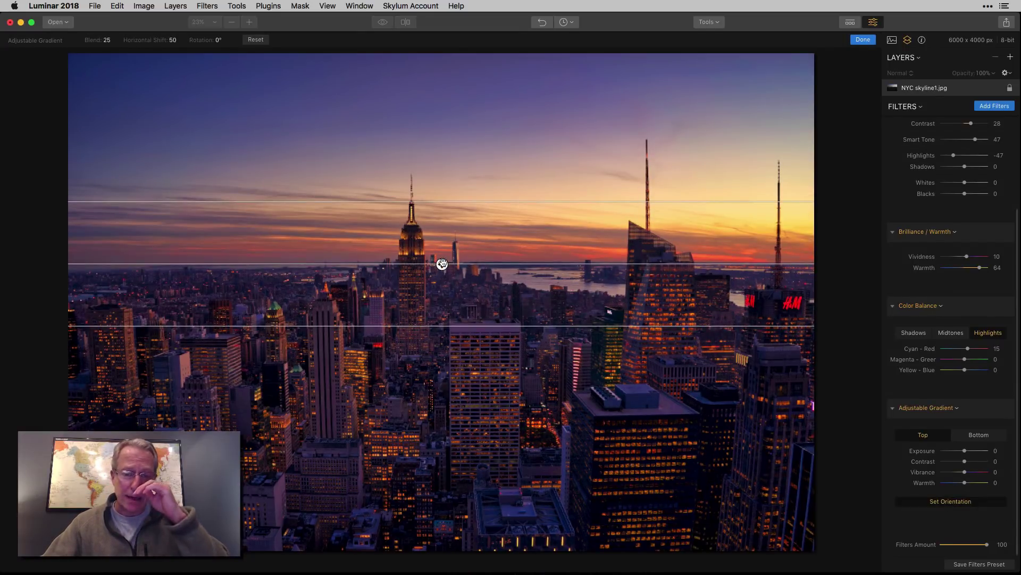
{"action": "mouse_move", "coordinate": [500, 202]}
{"action": "left_mouse_down"}
{"action": "mouse_move", "coordinate": [501, 121]}
{"action": "mouse_move", "coordinate": [495, 239]}
{"action": "mouse_move", "coordinate": [495, 206]}
{"action": "left_mouse_up"}
{"action": "mouse_move", "coordinate": [683, 265]}
{"action": "left_mouse_down"}
{"action": "mouse_move", "coordinate": [686, 246]}
{"action": "mouse_move", "coordinate": [686, 259]}
{"action": "left_mouse_up"}
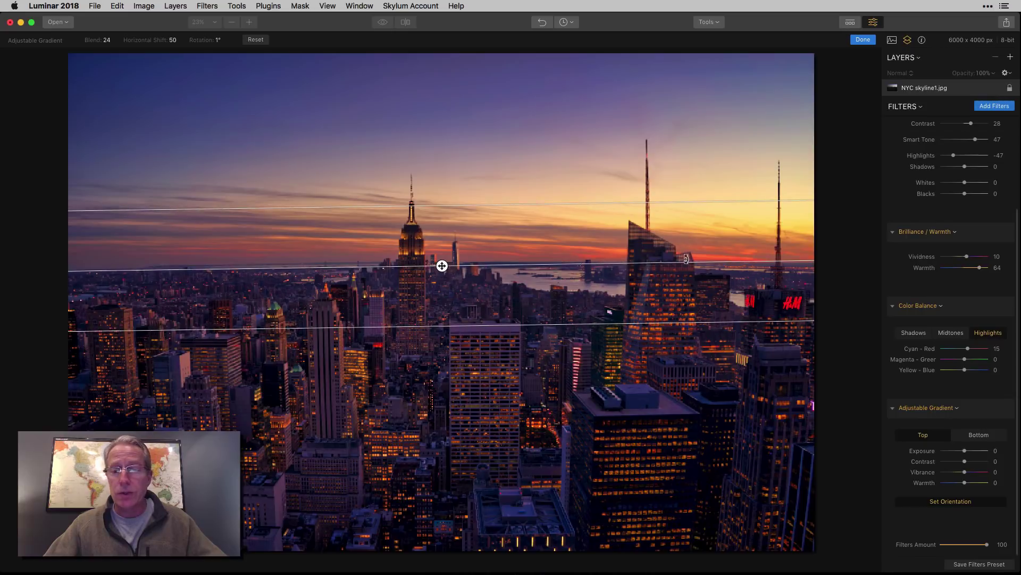
{"action": "left_click", "coordinate": [863, 39]}
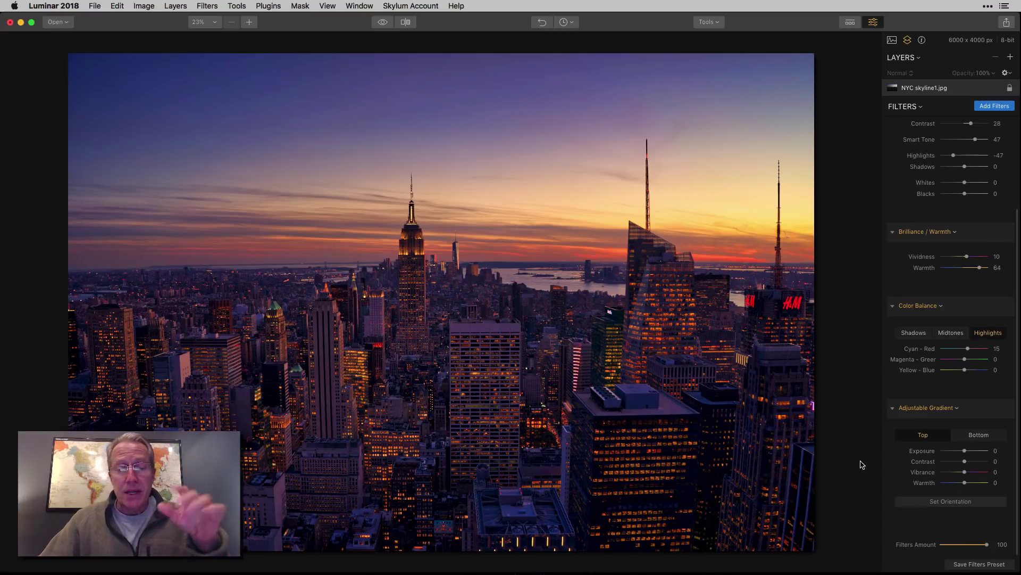
{"action": "mouse_move", "coordinate": [894, 479]}
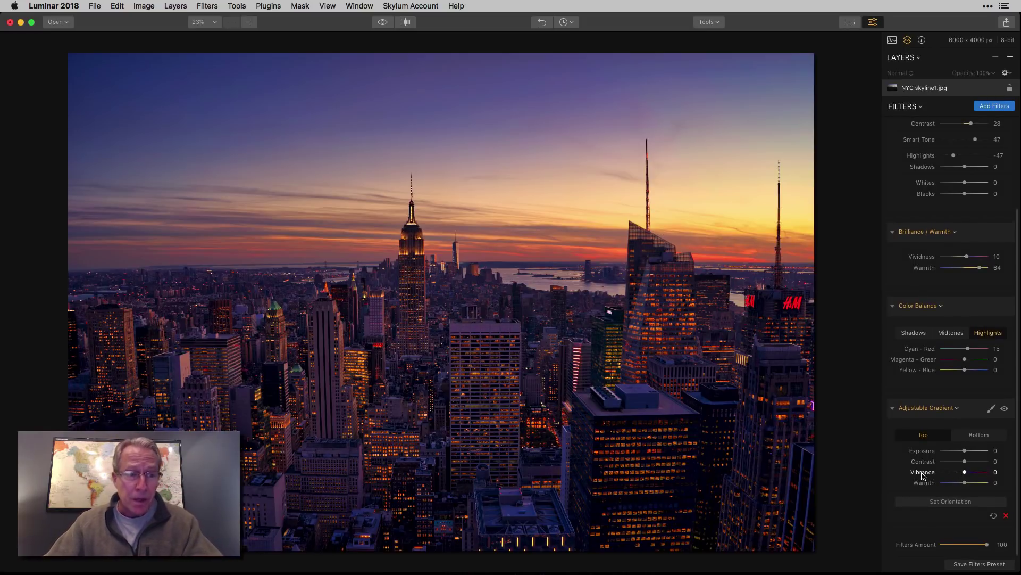
Step: Set the Adjustable Gradient's top Exposure to -42 and Warmth to 34, and its bottom Exposure to 43, then compare with the filter off
{"action": "left_click_drag", "start_coordinate": [966, 451], "coordinate": [956, 453]}
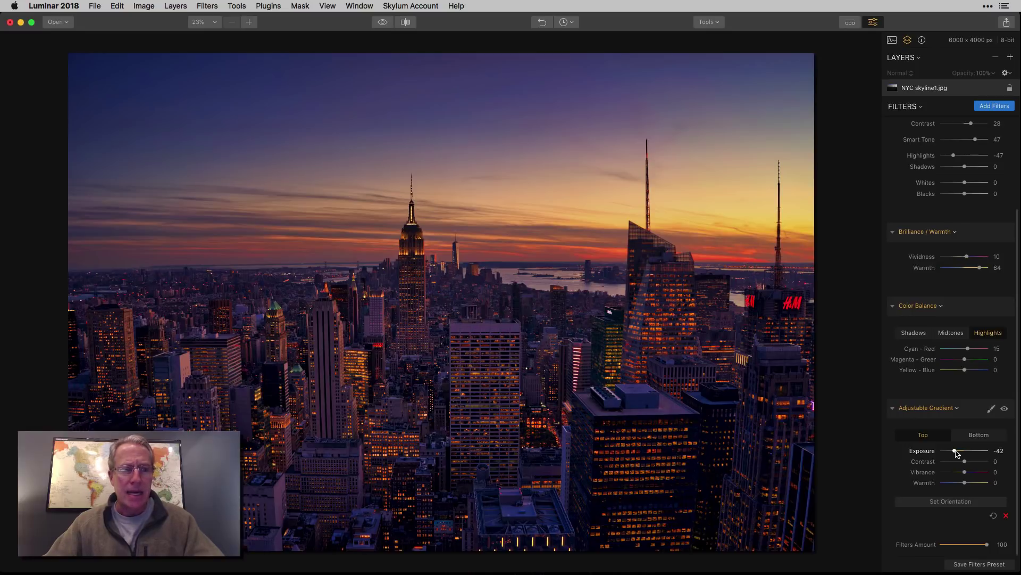
{"action": "left_click_drag", "start_coordinate": [964, 483], "coordinate": [973, 486]}
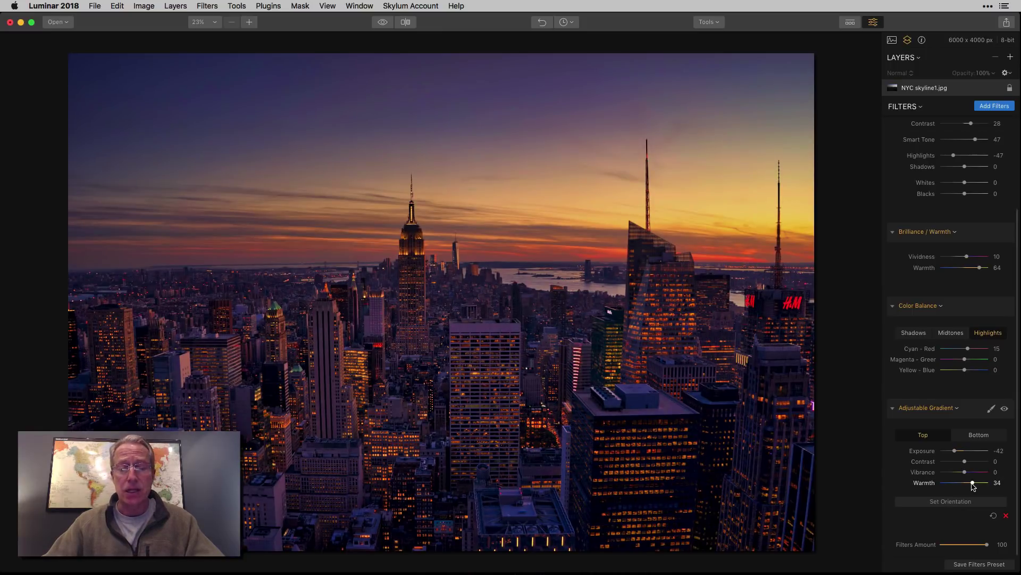
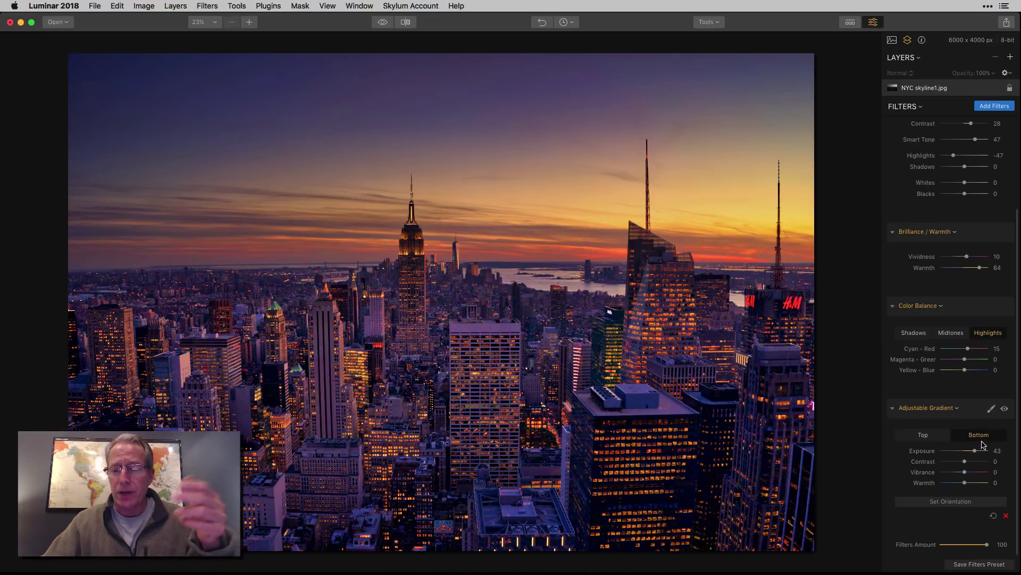
{"action": "left_click", "coordinate": [1005, 409]}
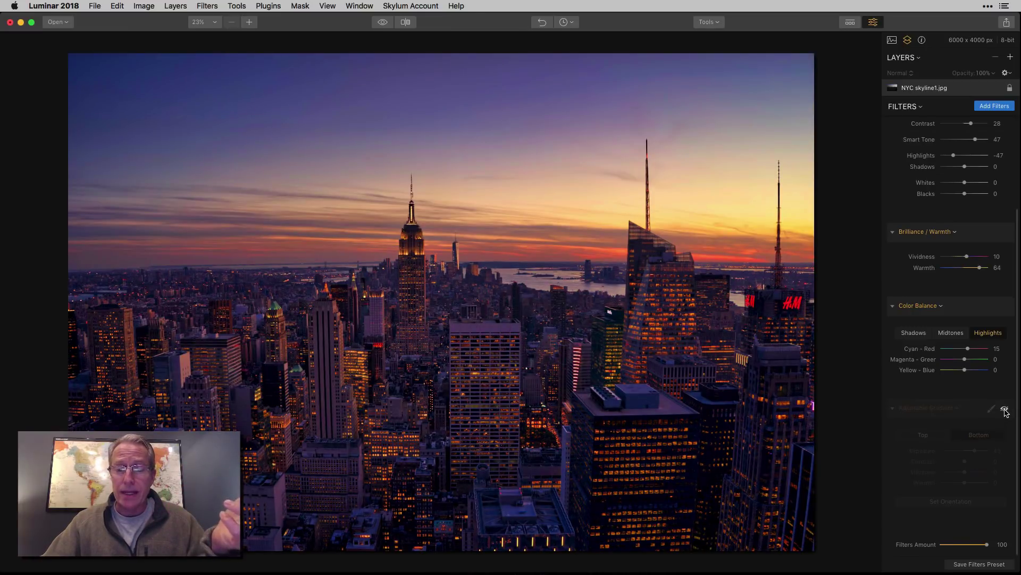
{"action": "left_click", "coordinate": [1005, 410]}
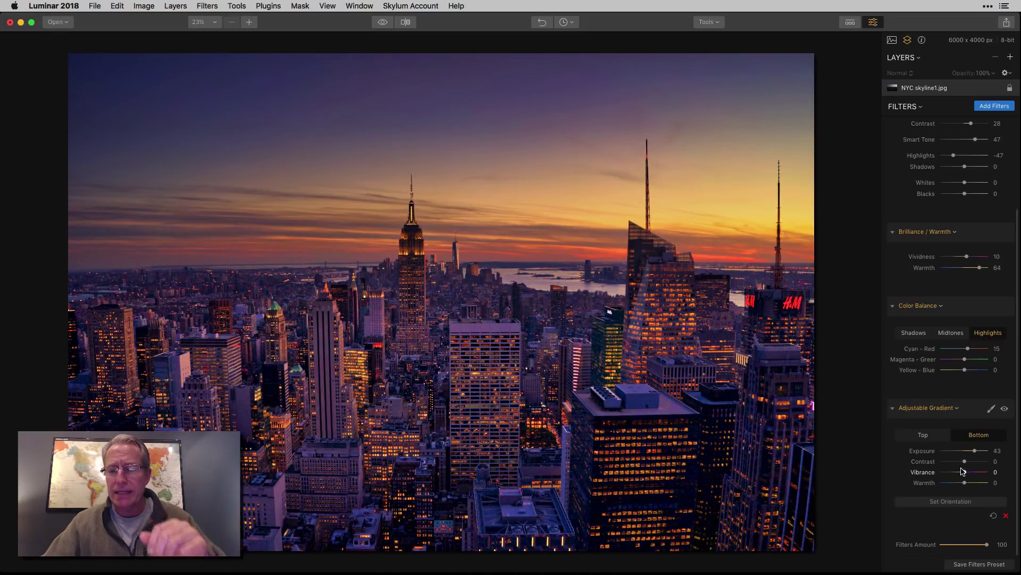
Step: Set the Adjustable Gradient's bottom Contrast to 40 and Warmth to 8, and compare the photo with the filter off
{"action": "left_click_drag", "start_coordinate": [964, 461], "coordinate": [975, 466]}
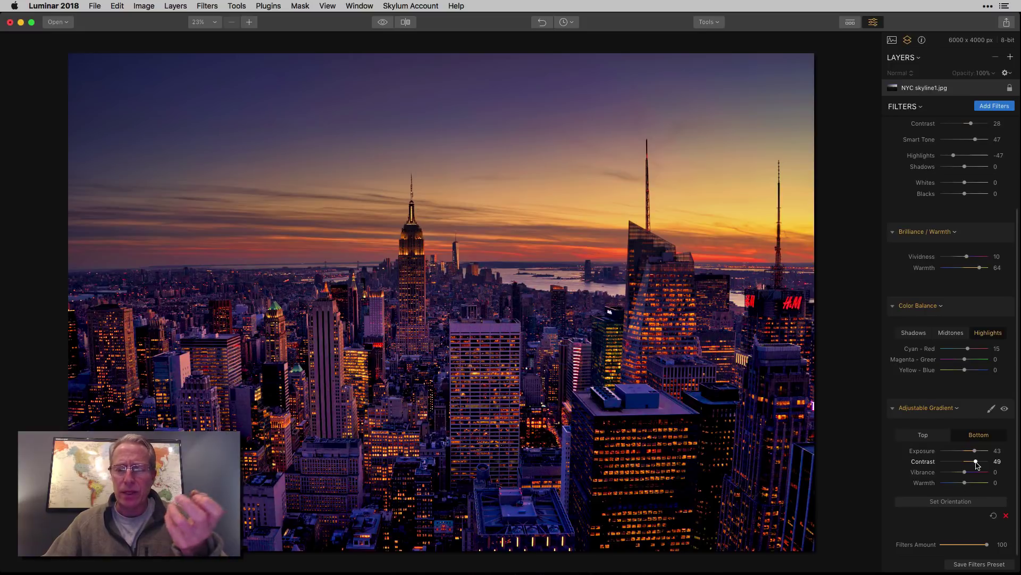
{"action": "left_click_drag", "start_coordinate": [976, 465], "coordinate": [967, 485]}
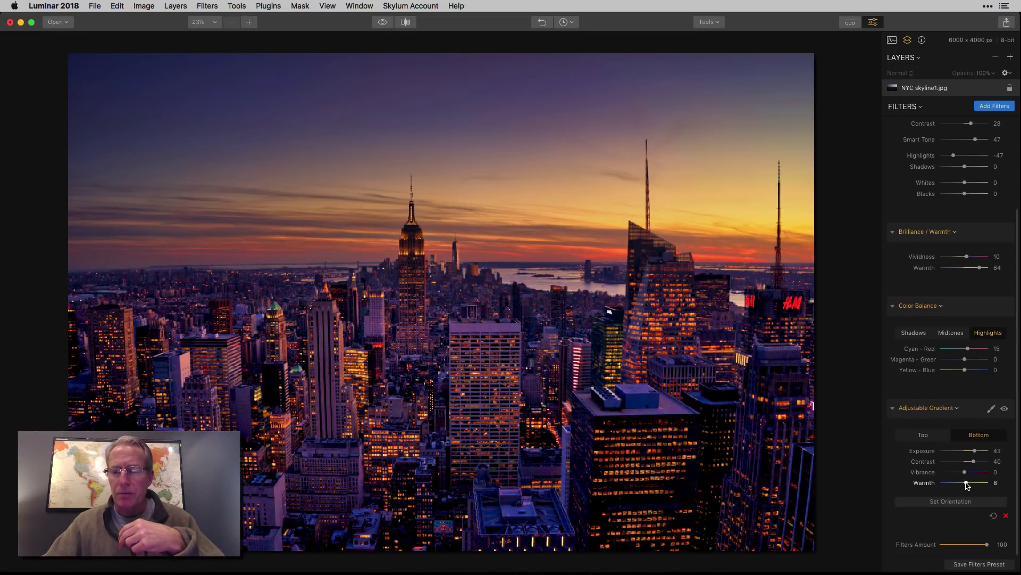
{"action": "left_click", "coordinate": [1005, 409]}
{"action": "left_click", "coordinate": [1005, 409]}
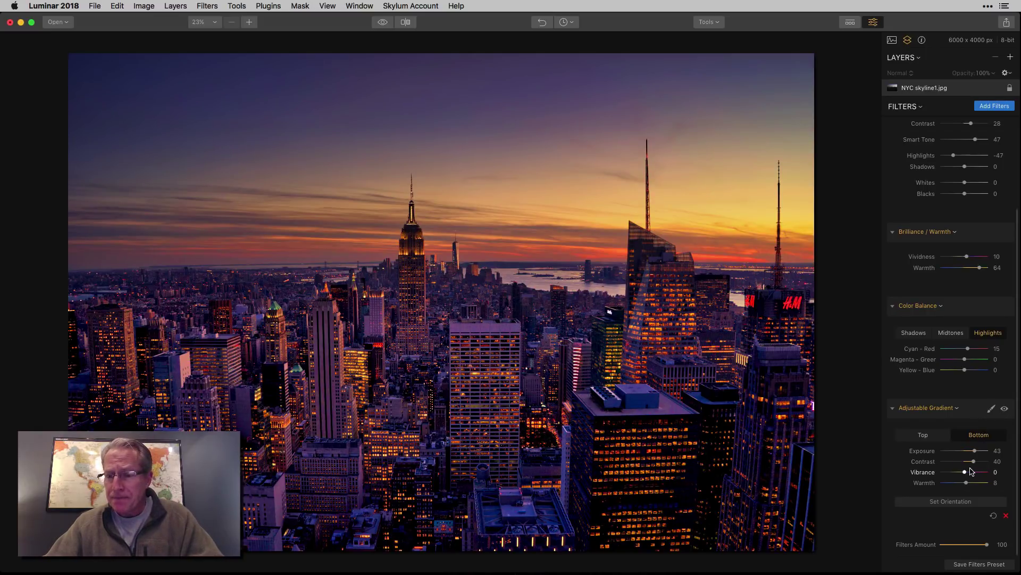
Step: Add the Saturation / Vibrance filter from the catalog and close the catalog
{"action": "left_click", "coordinate": [995, 106]}
{"action": "scroll", "coordinate": [859, 143], "scroll_direction": "up", "scroll_amount": 10}
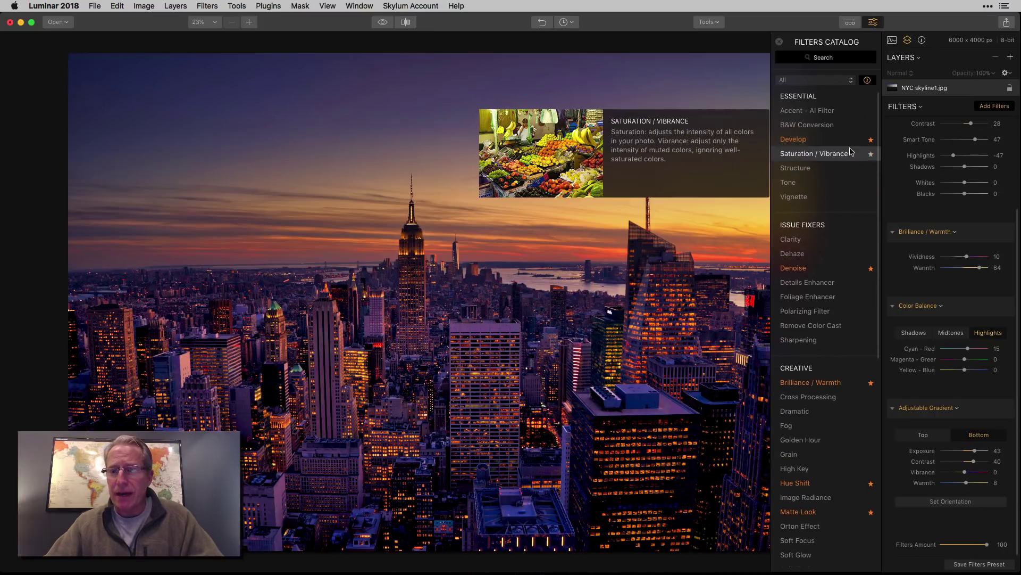
{"action": "left_click", "coordinate": [838, 155]}
{"action": "left_click", "coordinate": [779, 42]}
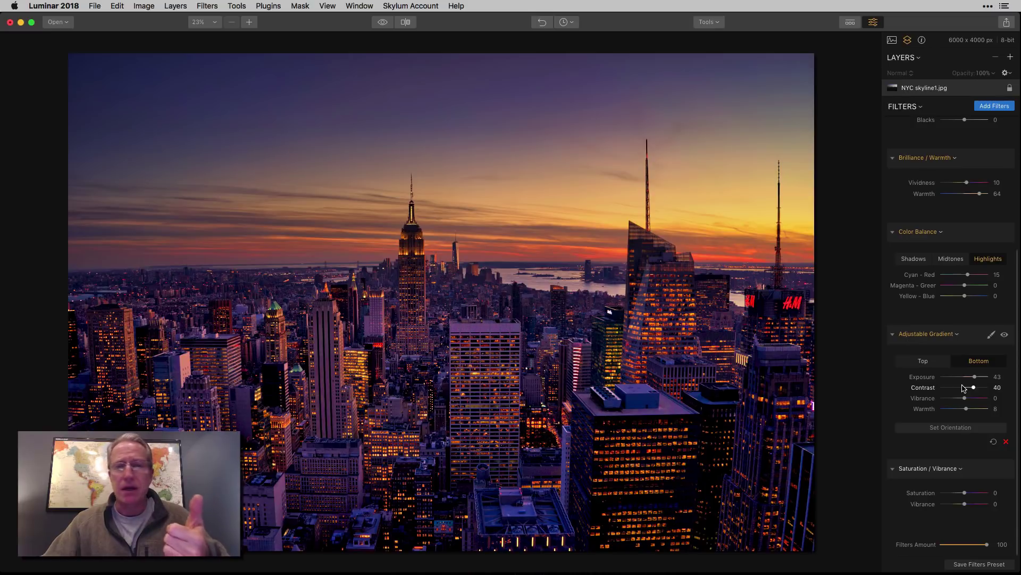
Step: Review the filters applied so far and set Saturation to -31 in the Saturation / Vibrance filter
{"action": "scroll", "coordinate": [959, 321], "scroll_direction": "up", "scroll_amount": 5}
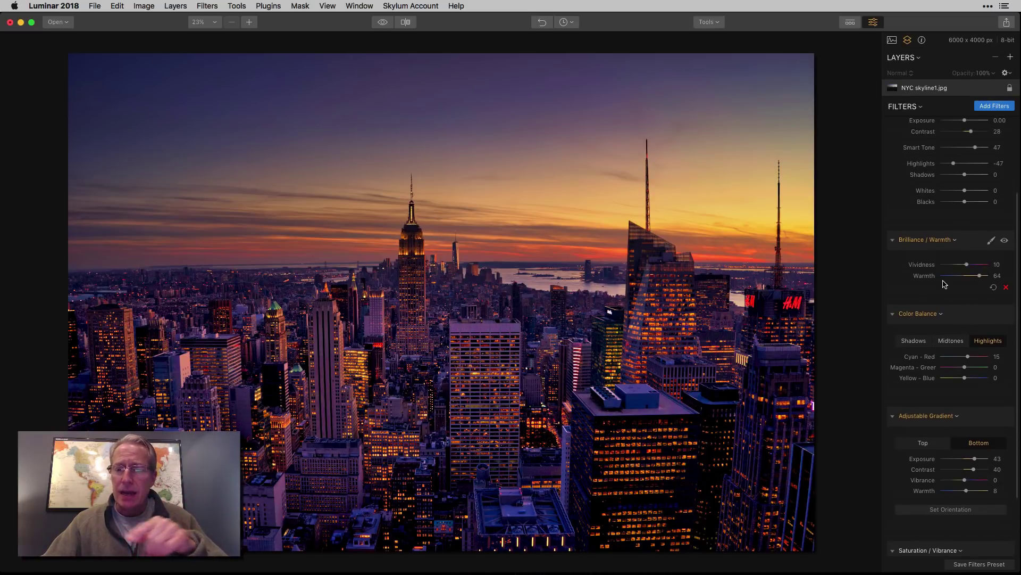
{"action": "scroll", "coordinate": [949, 278], "scroll_direction": "up", "scroll_amount": 6}
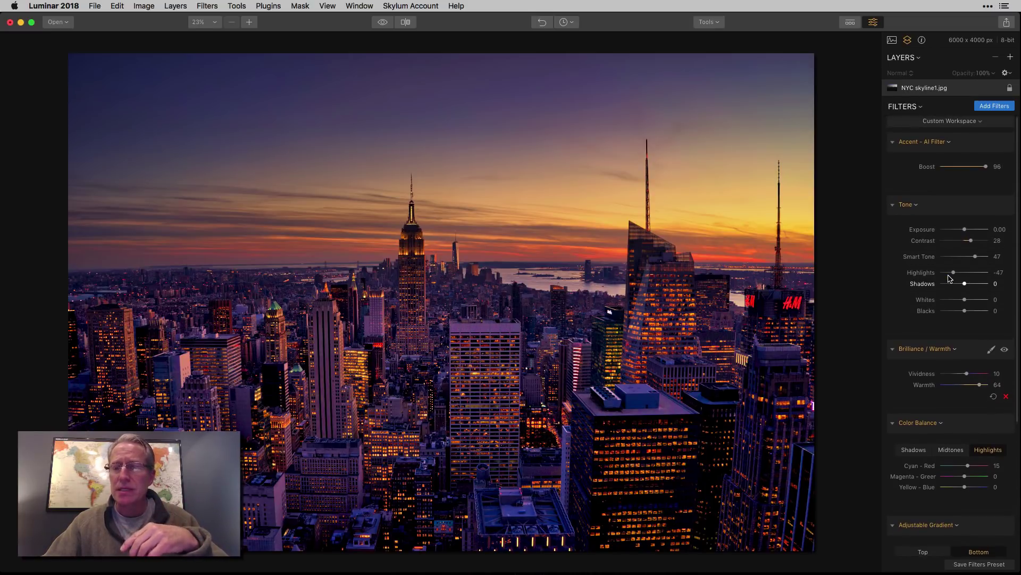
{"action": "scroll", "coordinate": [952, 329], "scroll_direction": "down", "scroll_amount": 5}
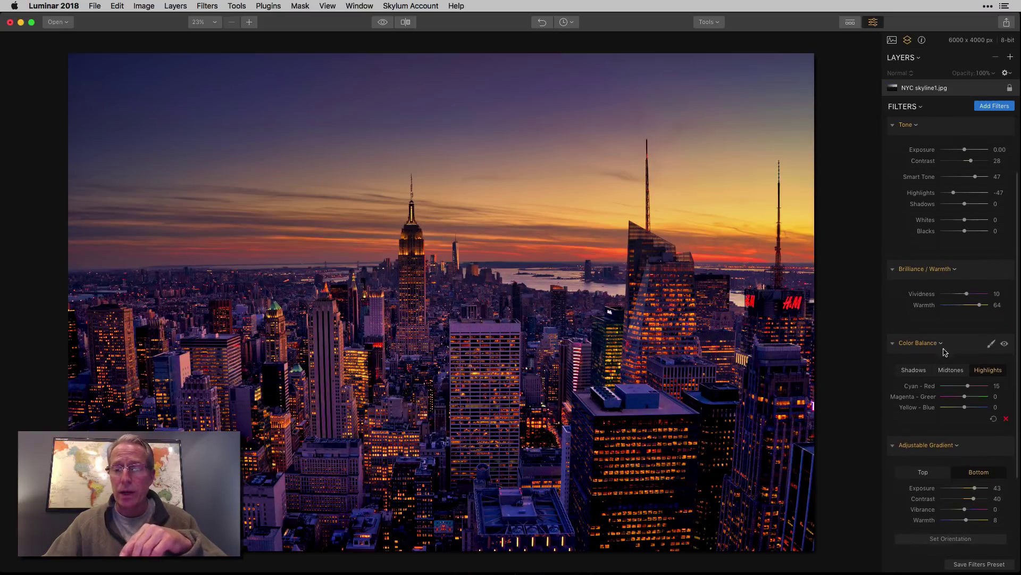
{"action": "scroll", "coordinate": [978, 514], "scroll_direction": "down", "scroll_amount": 1}
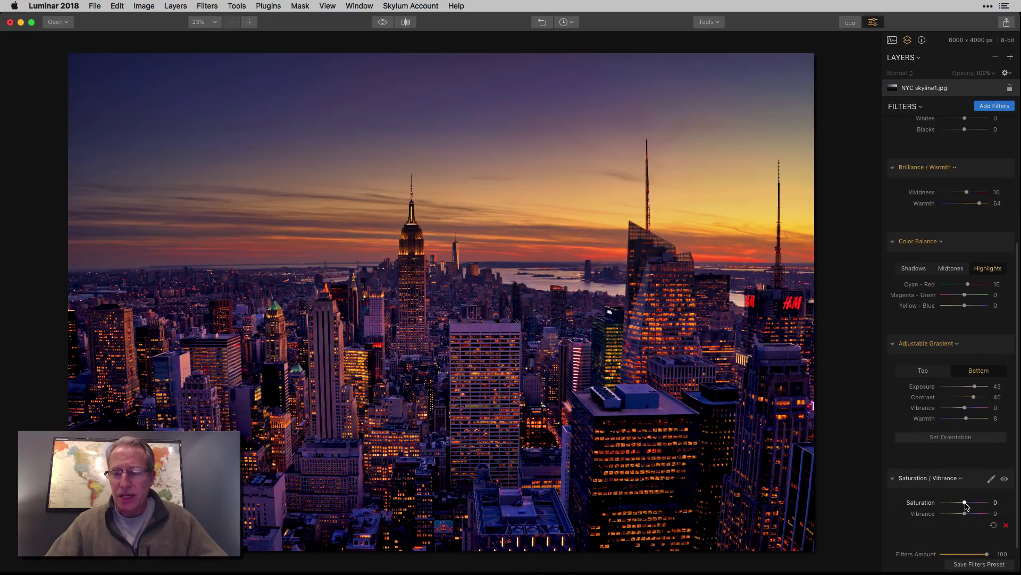
{"action": "left_click_drag", "start_coordinate": [964, 502], "coordinate": [962, 502]}
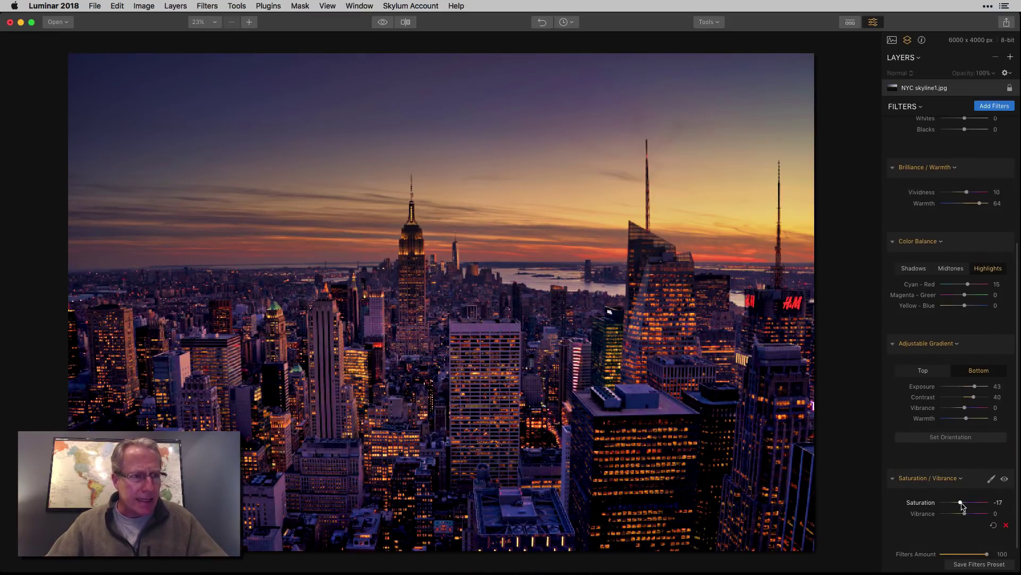
{"action": "left_click_drag", "start_coordinate": [963, 506], "coordinate": [961, 506]}
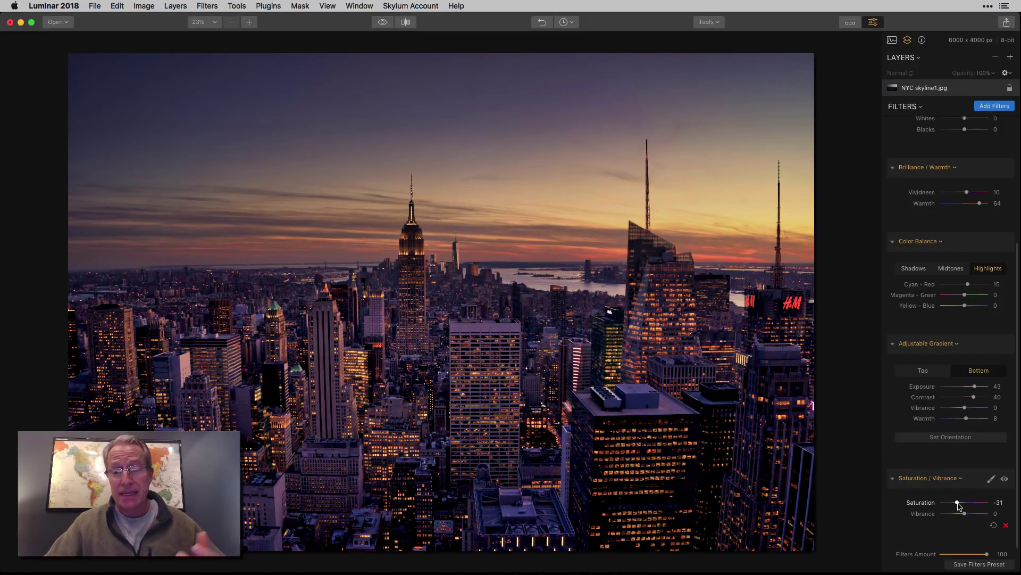
Step: Apply a gradient mask to the Saturation / Vibrance filter, centred just below the horizon, so it affects only the city
{"action": "left_click", "coordinate": [991, 479]}
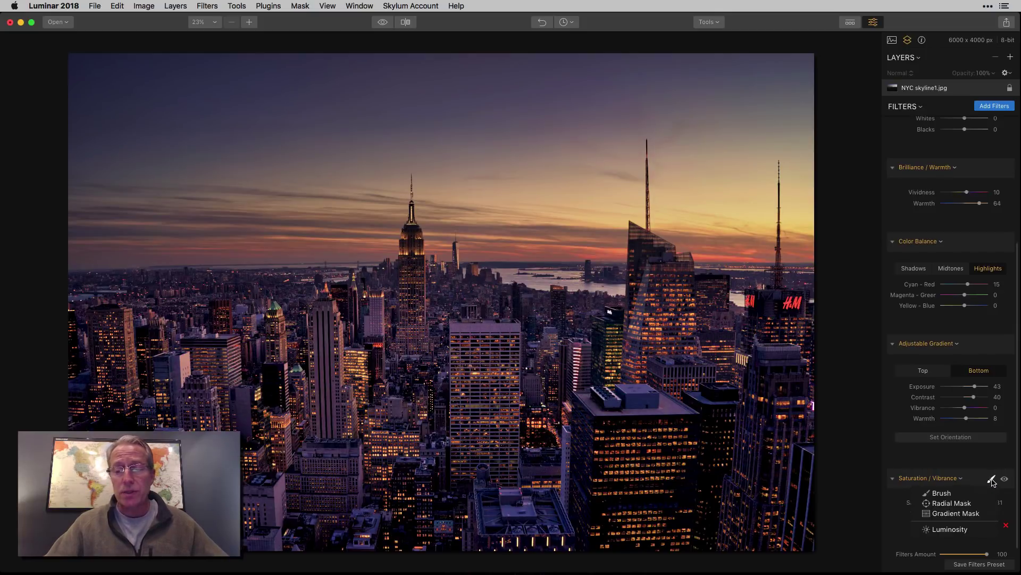
{"action": "left_click", "coordinate": [967, 514]}
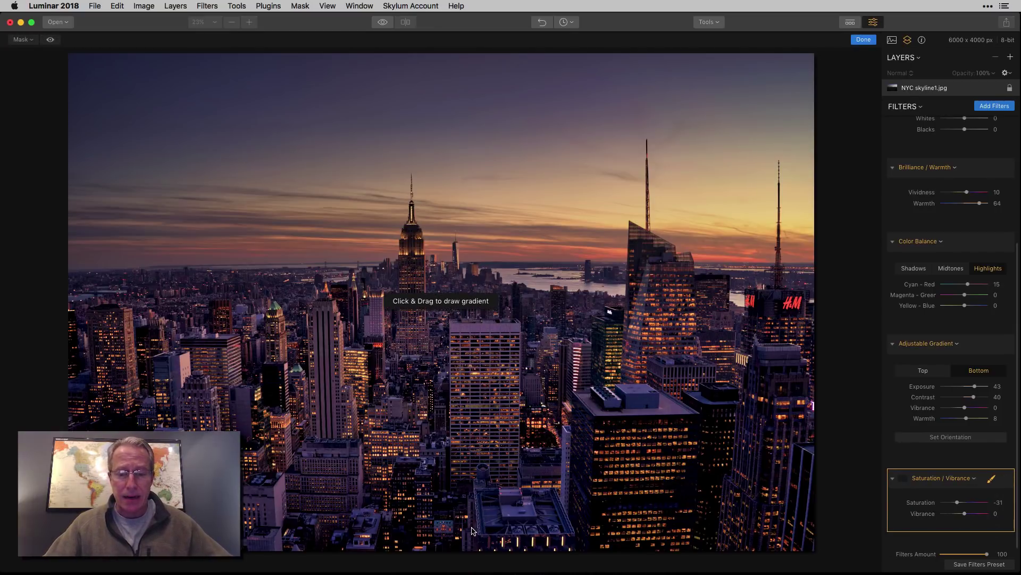
{"action": "mouse_move", "coordinate": [472, 530]}
{"action": "left_mouse_down"}
{"action": "mouse_move", "coordinate": [472, 287]}
{"action": "mouse_move", "coordinate": [474, 479]}
{"action": "mouse_move", "coordinate": [474, 441]}
{"action": "left_mouse_up"}
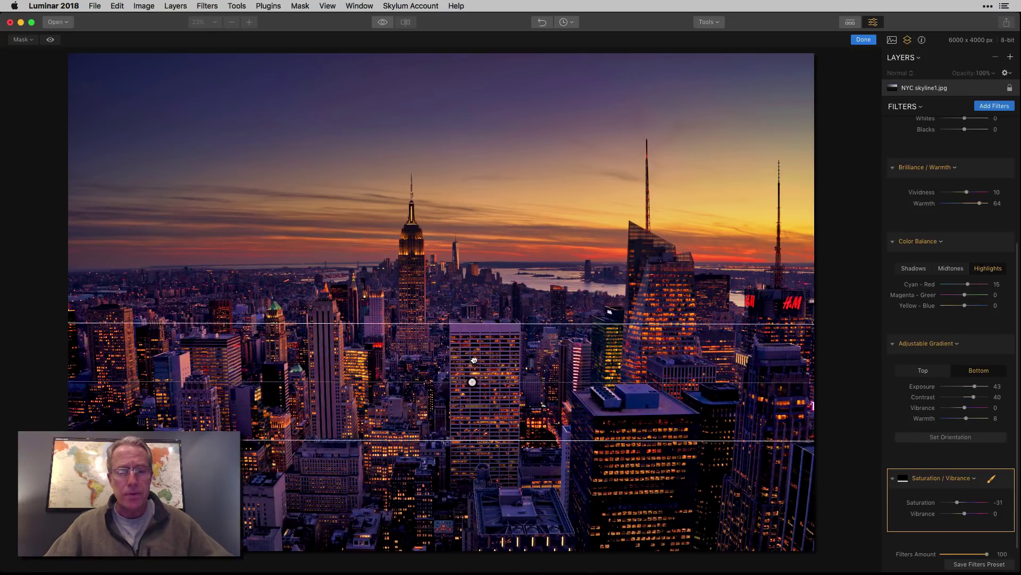
{"action": "left_click_drag", "start_coordinate": [472, 382], "coordinate": [472, 277]}
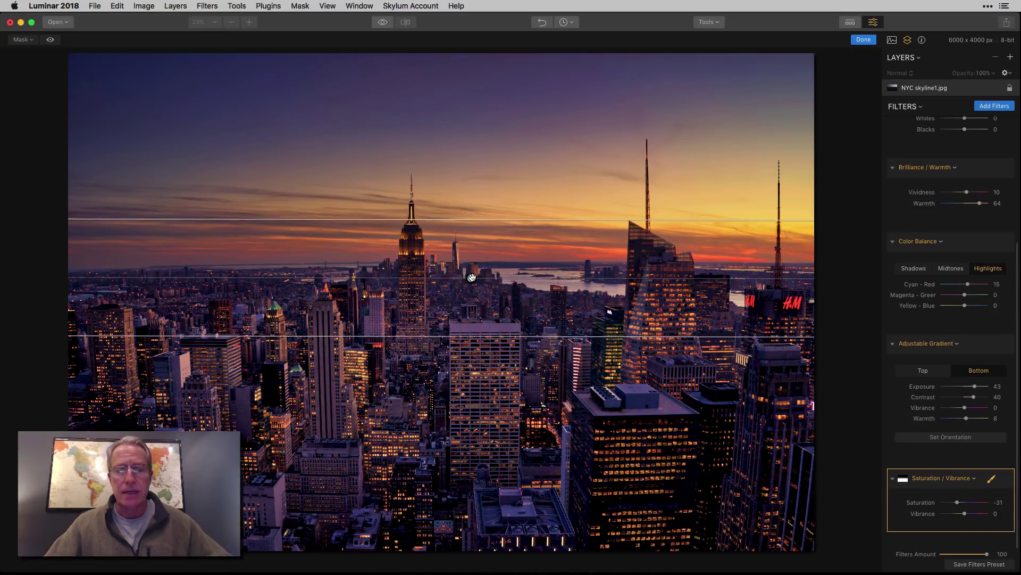
{"action": "left_click_drag", "start_coordinate": [479, 219], "coordinate": [476, 240]}
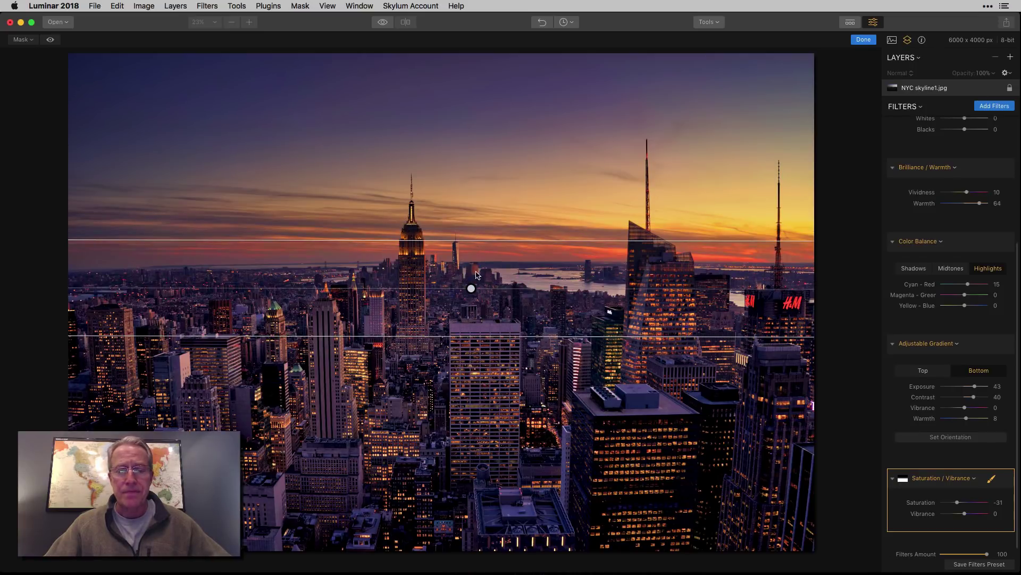
{"action": "left_click_drag", "start_coordinate": [471, 288], "coordinate": [471, 292]}
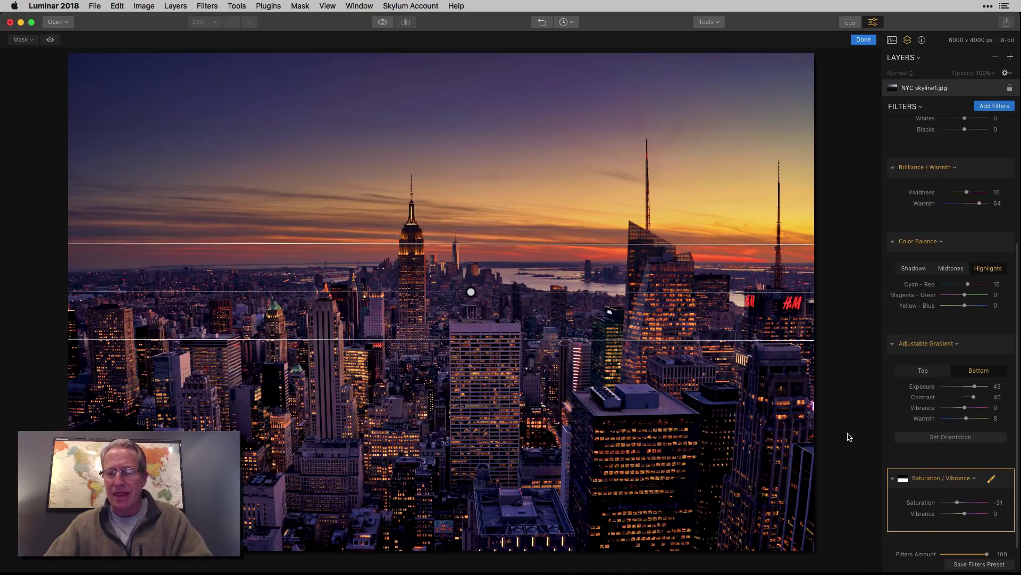
{"action": "left_click", "coordinate": [864, 42]}
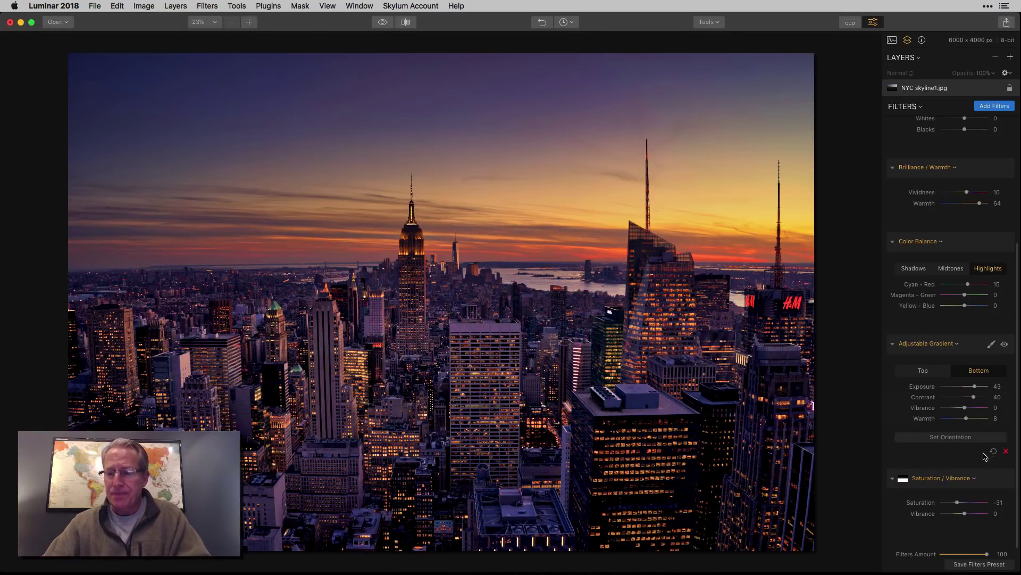
Step: Compare the photo with the Saturation / Vibrance filter off, and set its Saturation to -21
{"action": "left_click", "coordinate": [1005, 479]}
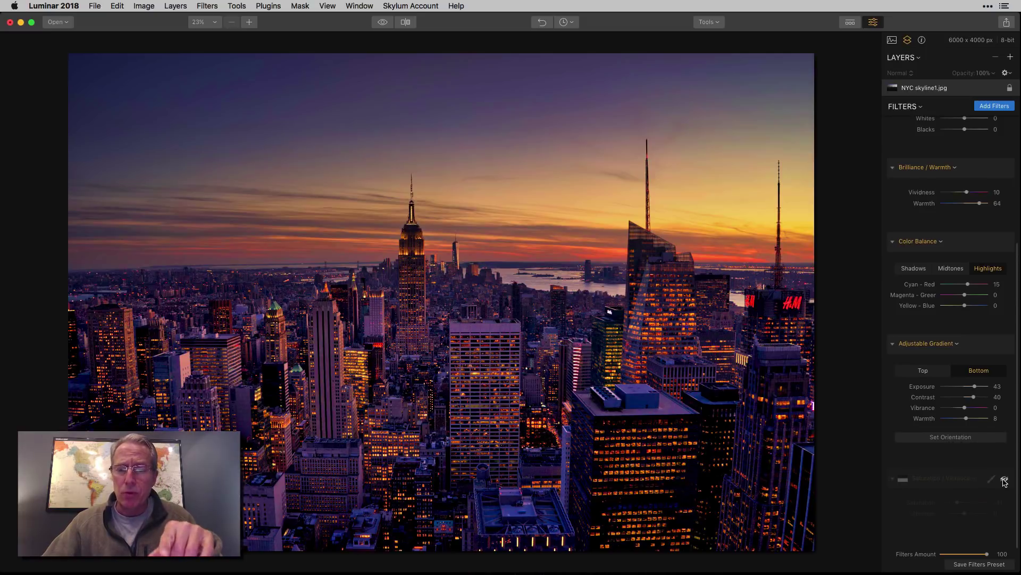
{"action": "left_click", "coordinate": [1005, 479]}
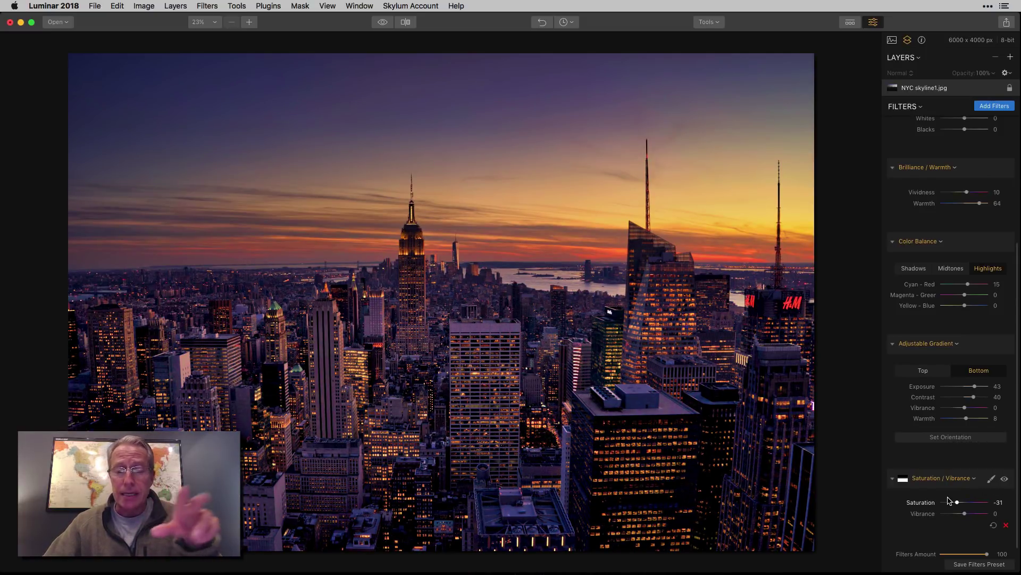
{"action": "left_click_drag", "start_coordinate": [958, 503], "coordinate": [959, 503]}
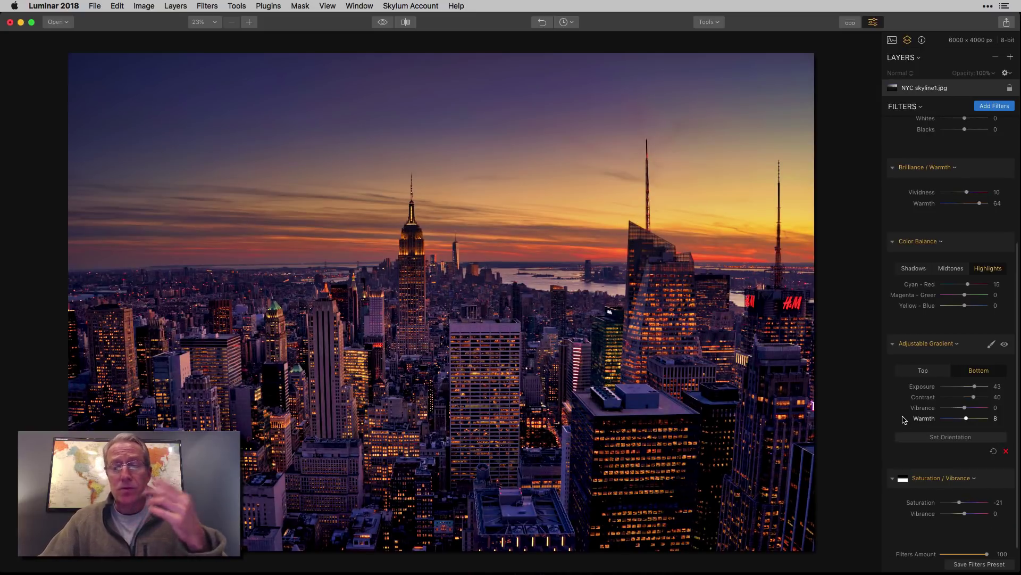
Step: Open the Crop tool and straighten the horizon by rotating the photo to an angle of 0.70°
{"action": "left_click", "coordinate": [717, 25]}
{"action": "left_click", "coordinate": [722, 37]}
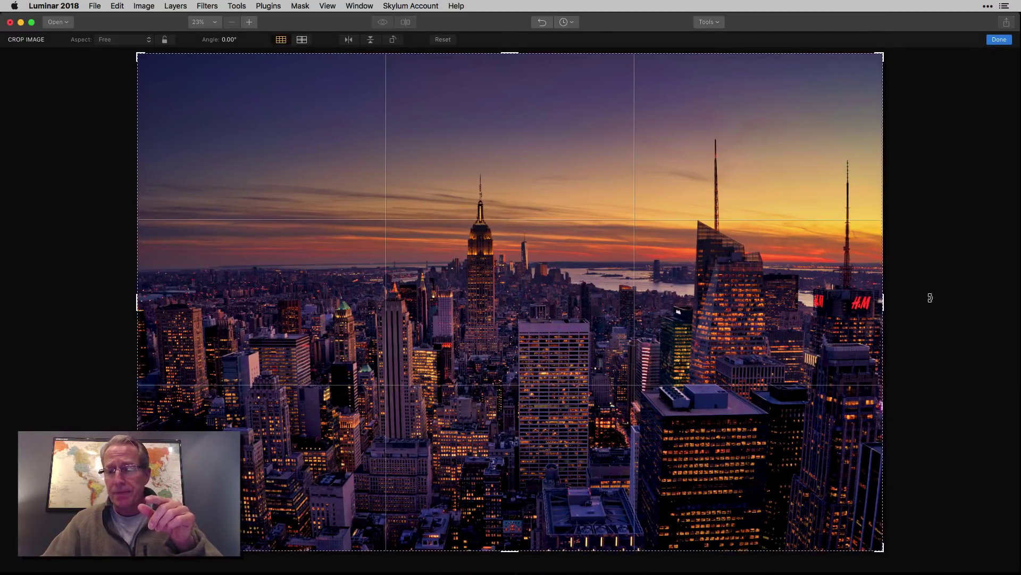
{"action": "left_click_drag", "start_coordinate": [913, 305], "coordinate": [911, 316]}
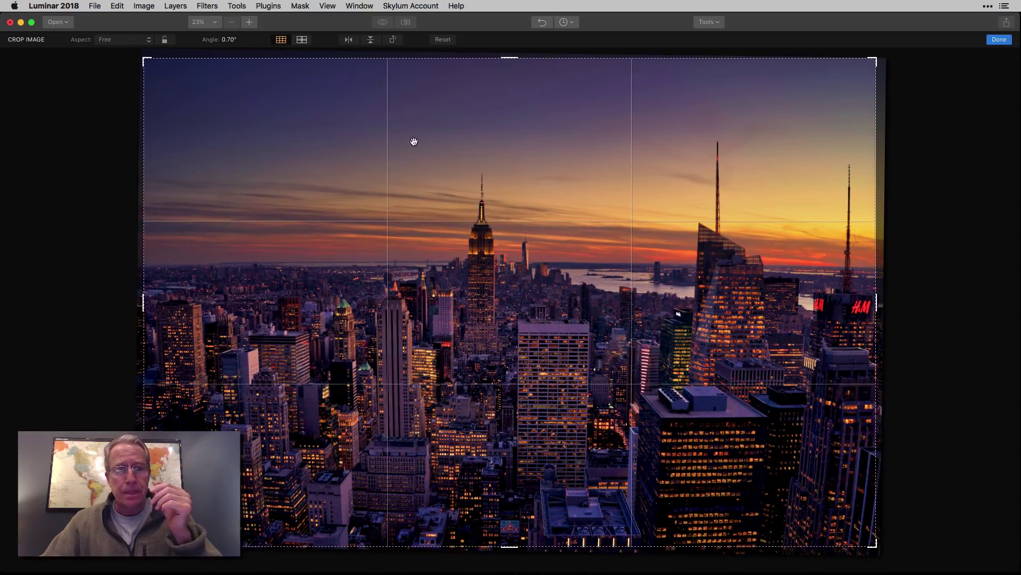
Step: Crop the photo to a 16:9 aspect, shifting the image down in the frame to keep more sky, and apply the crop
{"action": "left_click", "coordinate": [130, 42]}
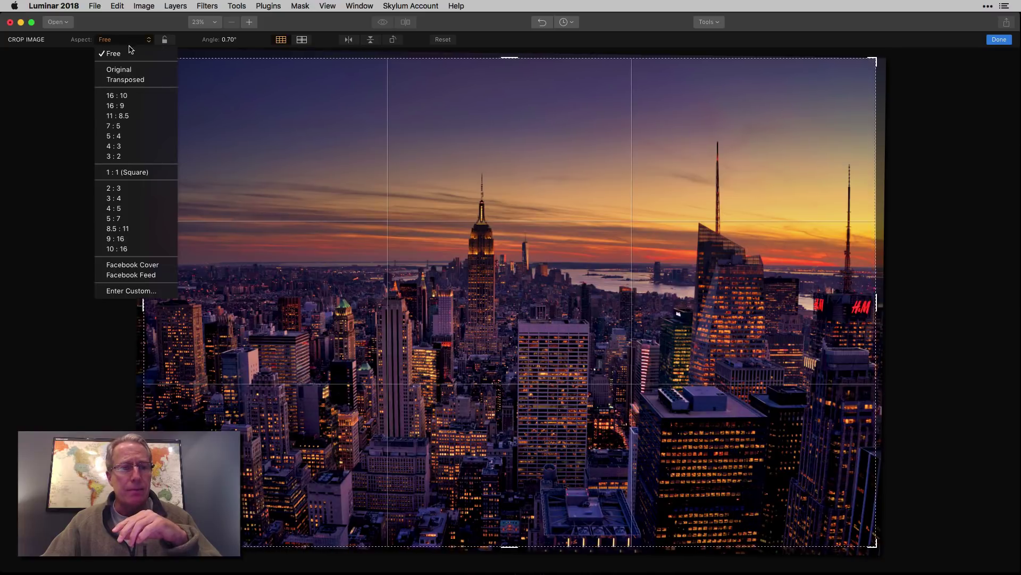
{"action": "left_click", "coordinate": [131, 106]}
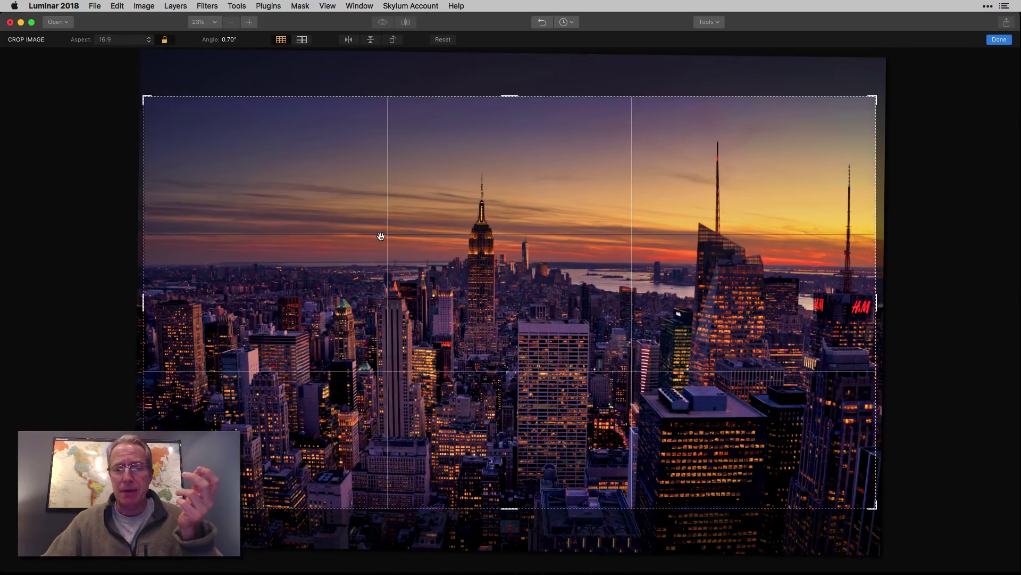
{"action": "mouse_move", "coordinate": [381, 238]}
{"action": "left_mouse_down"}
{"action": "mouse_move", "coordinate": [373, 277]}
{"action": "mouse_move", "coordinate": [372, 246]}
{"action": "mouse_move", "coordinate": [373, 257]}
{"action": "left_mouse_up"}
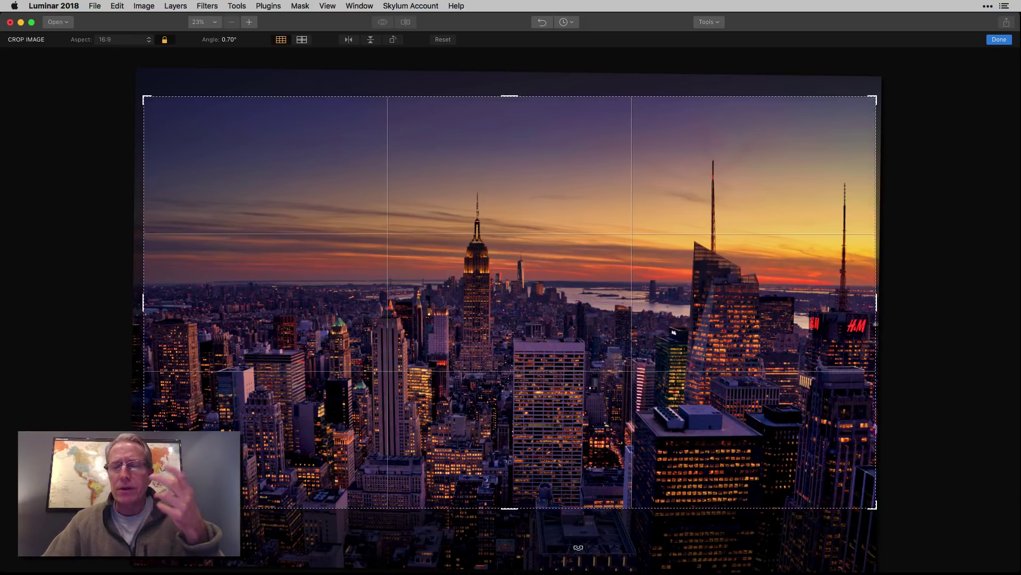
{"action": "left_click", "coordinate": [1000, 40]}
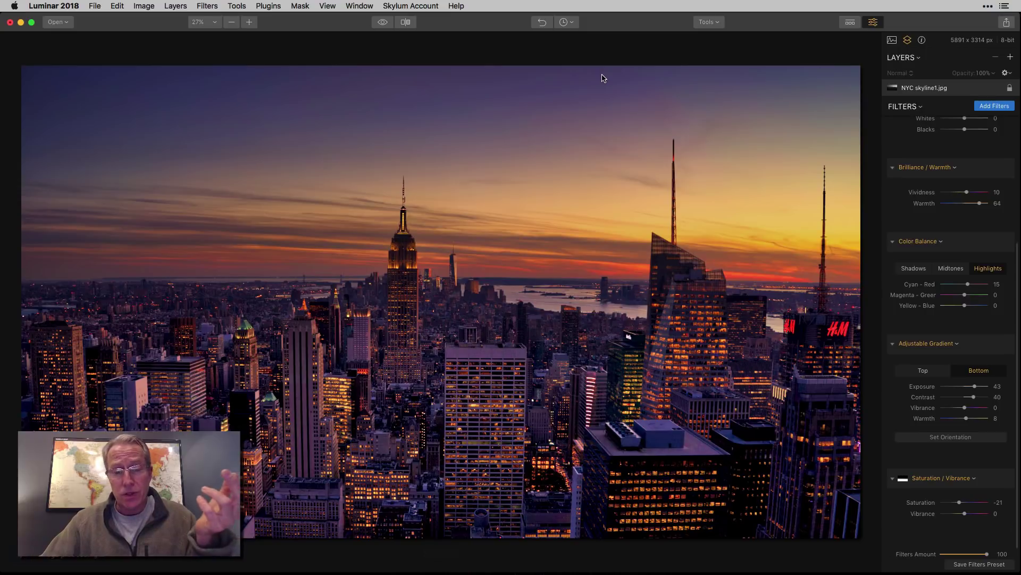
Step: Compare the finished photo with the unedited original and look back over the applied filters
{"action": "left_click", "coordinate": [384, 24]}
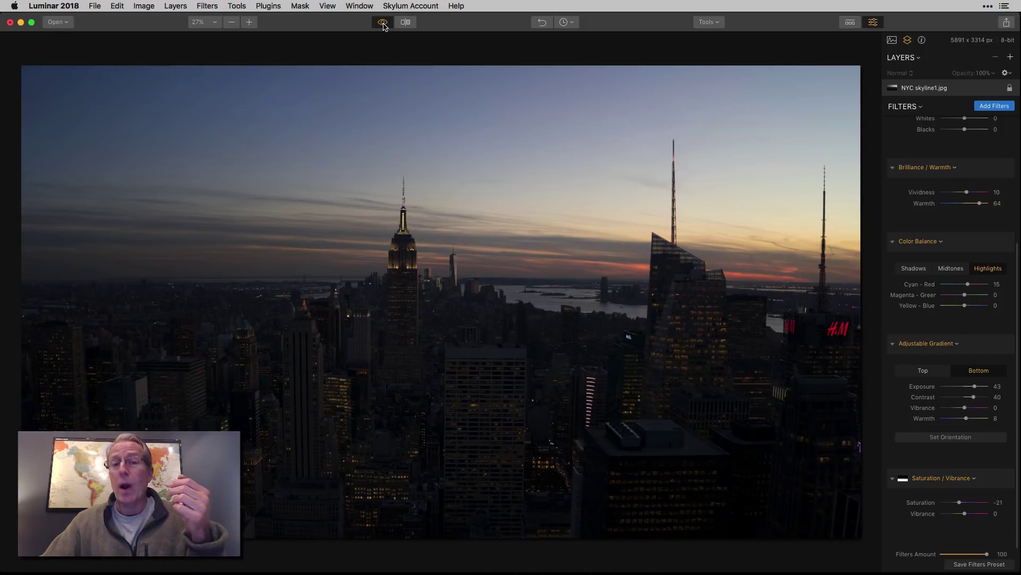
{"action": "left_click", "coordinate": [383, 24]}
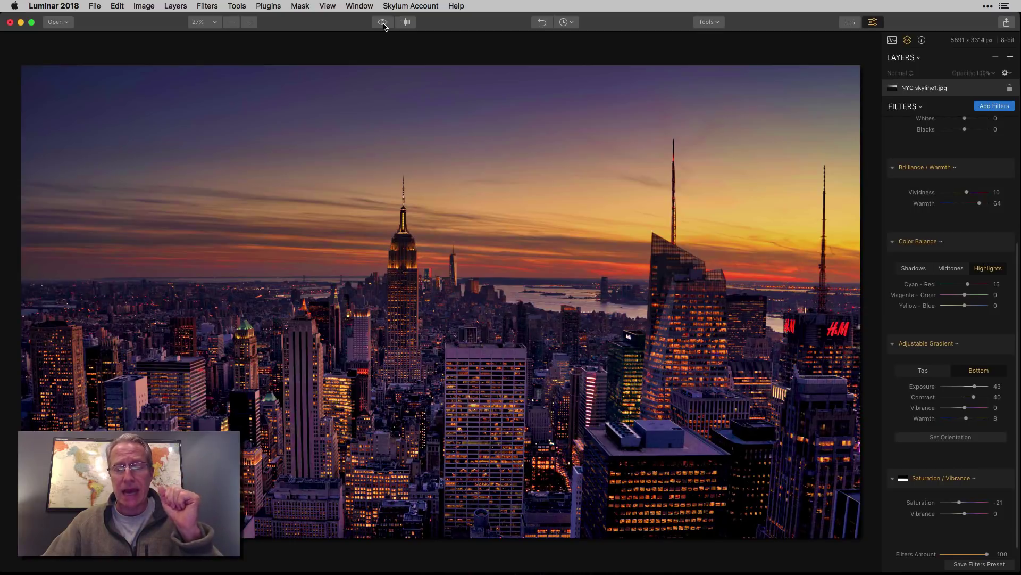
{"action": "scroll", "coordinate": [887, 193], "scroll_direction": "up", "scroll_amount": 5}
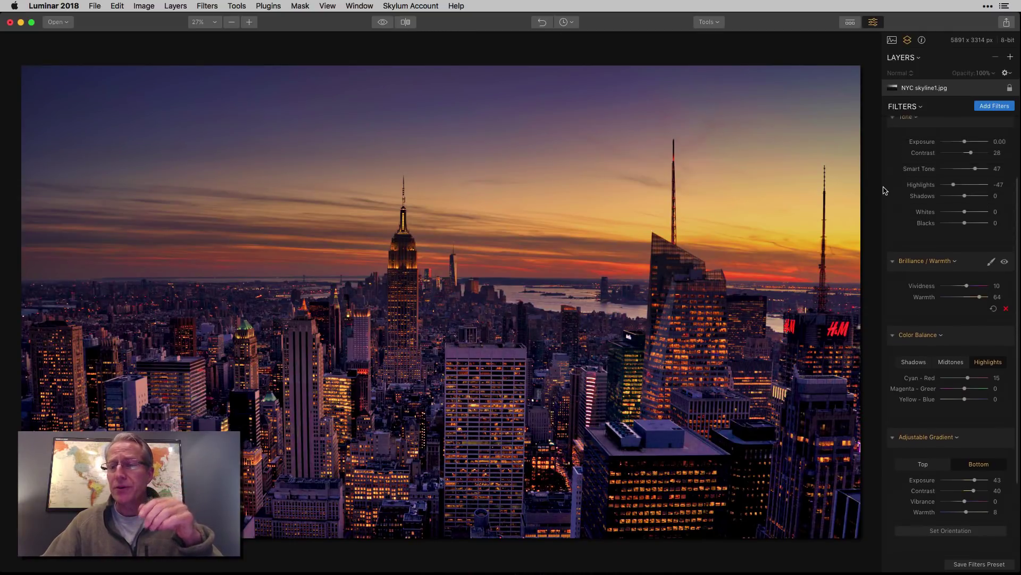
Step: Compare the original and edited photo side by side, sweeping the before/after divider across the skyline, and return to the normal view
{"action": "scroll", "coordinate": [910, 222], "scroll_direction": "down", "scroll_amount": 5}
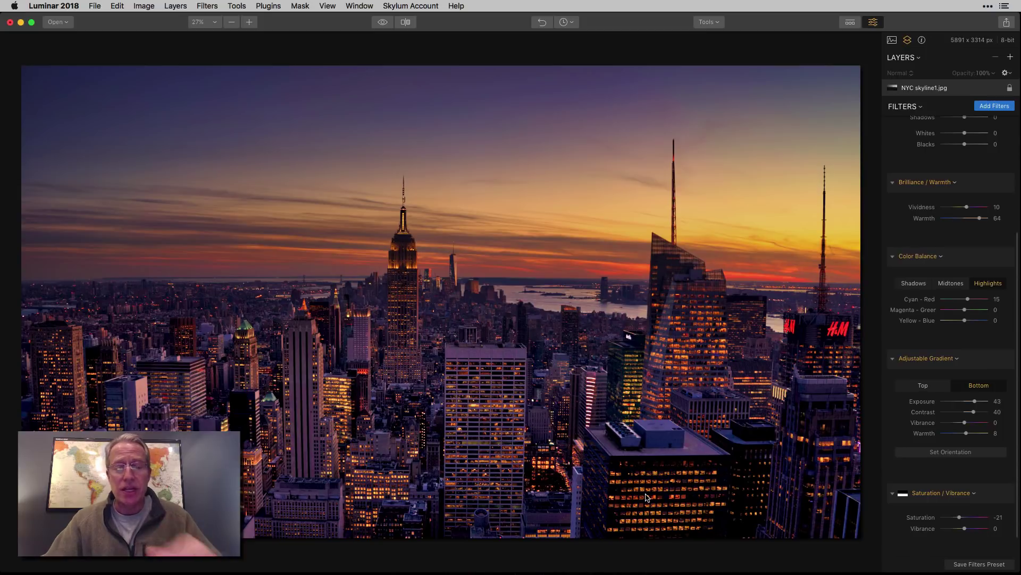
{"action": "left_click", "coordinate": [405, 22]}
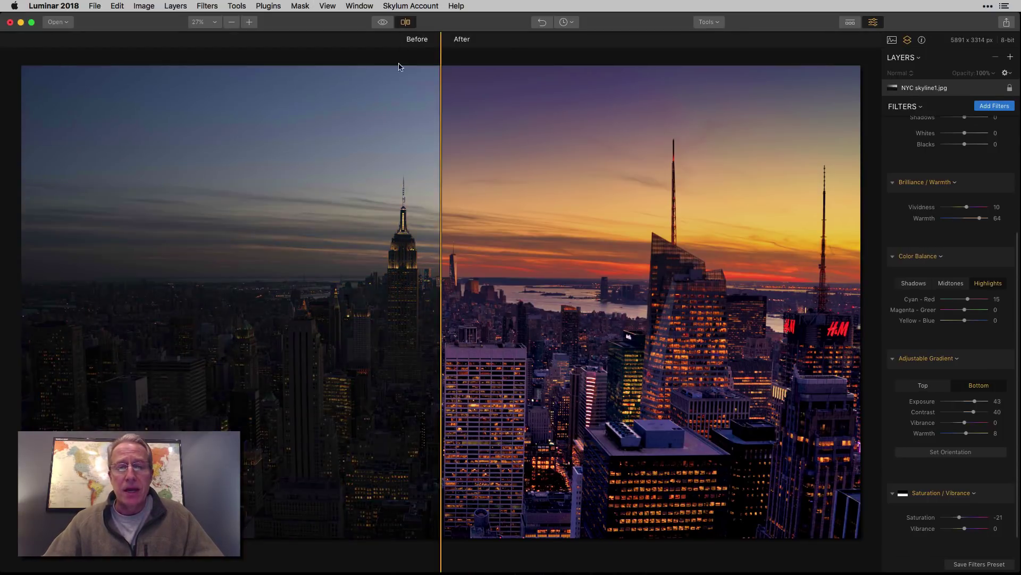
{"action": "left_click_drag", "start_coordinate": [442, 141], "coordinate": [819, 132]}
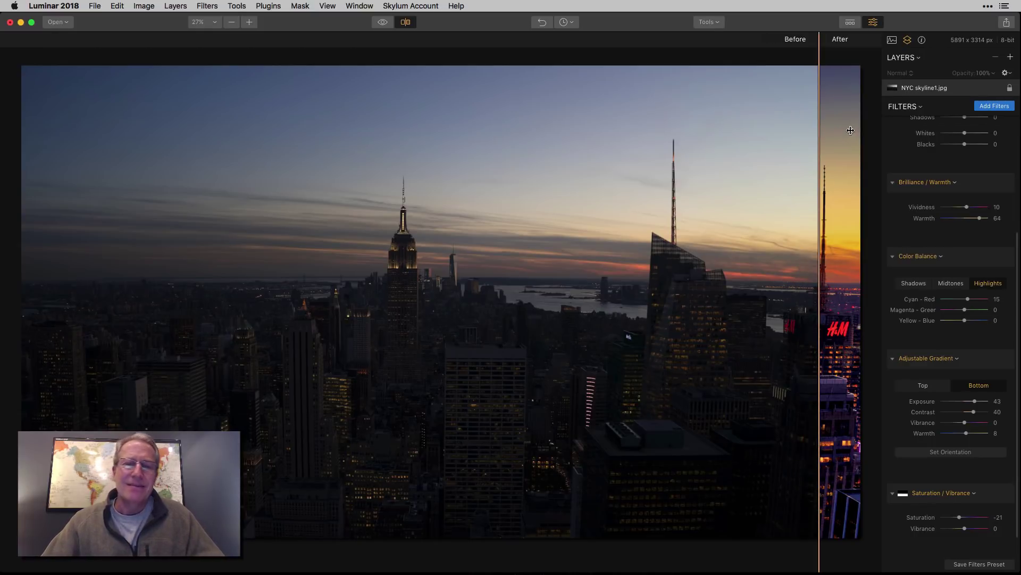
{"action": "left_click_drag", "start_coordinate": [851, 130], "coordinate": [389, 164]}
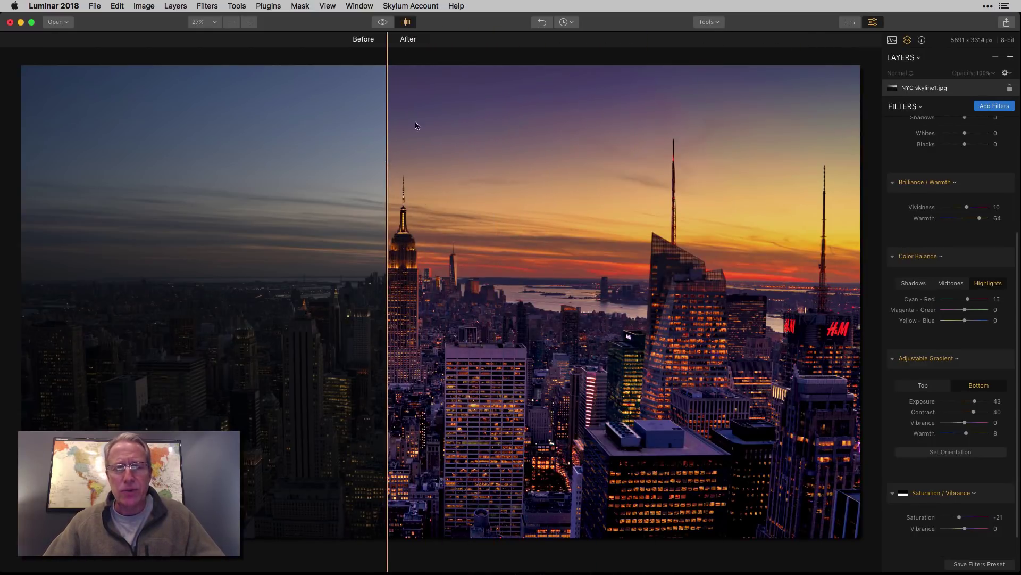
{"action": "left_click", "coordinate": [406, 24]}
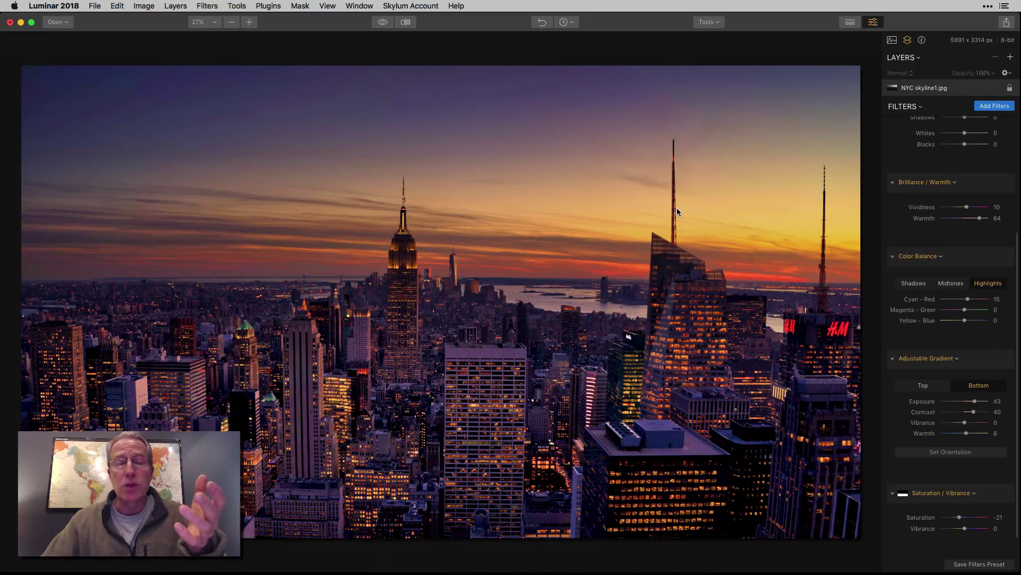
Step: Add a second Saturation / Vibrance filter with Saturation -1 and Vibrance -6, and compare the photo with it off and on
{"action": "left_click", "coordinate": [1005, 109]}
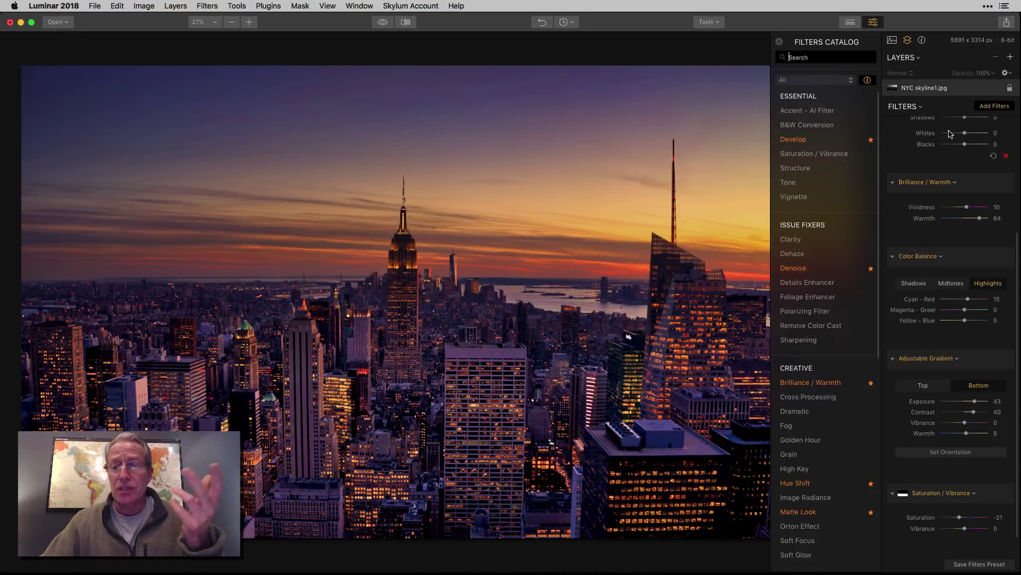
{"action": "left_click", "coordinate": [831, 153]}
{"action": "left_click", "coordinate": [779, 41]}
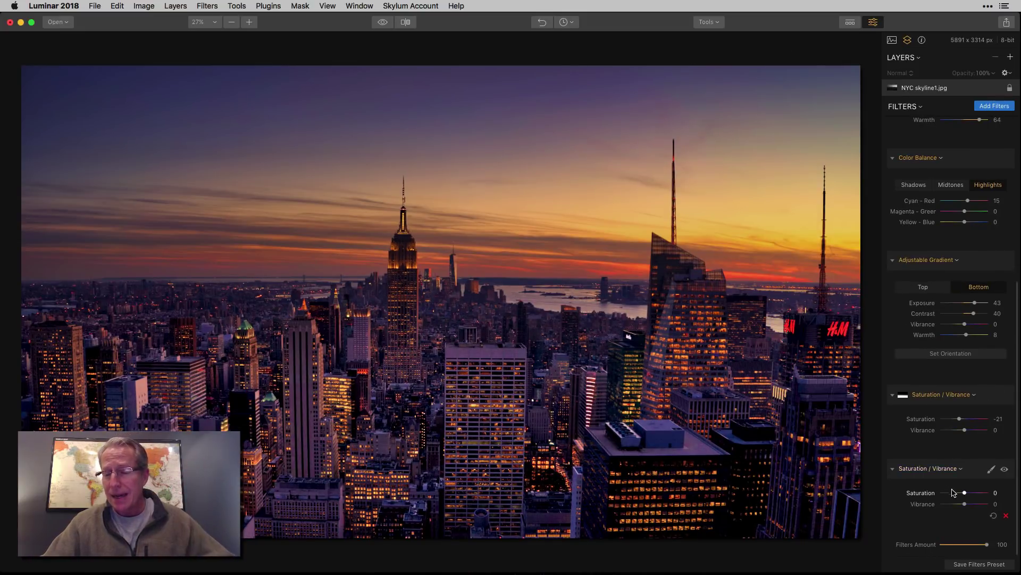
{"action": "mouse_move", "coordinate": [966, 503]}
{"action": "left_mouse_down"}
{"action": "mouse_move", "coordinate": [965, 494]}
{"action": "mouse_move", "coordinate": [964, 504]}
{"action": "left_mouse_up"}
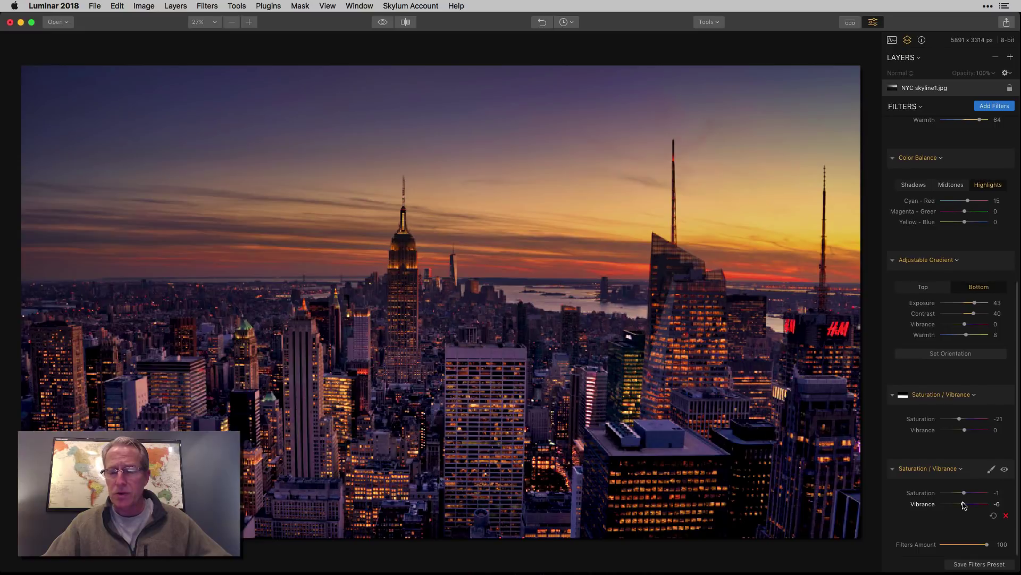
{"action": "left_click", "coordinate": [1004, 469]}
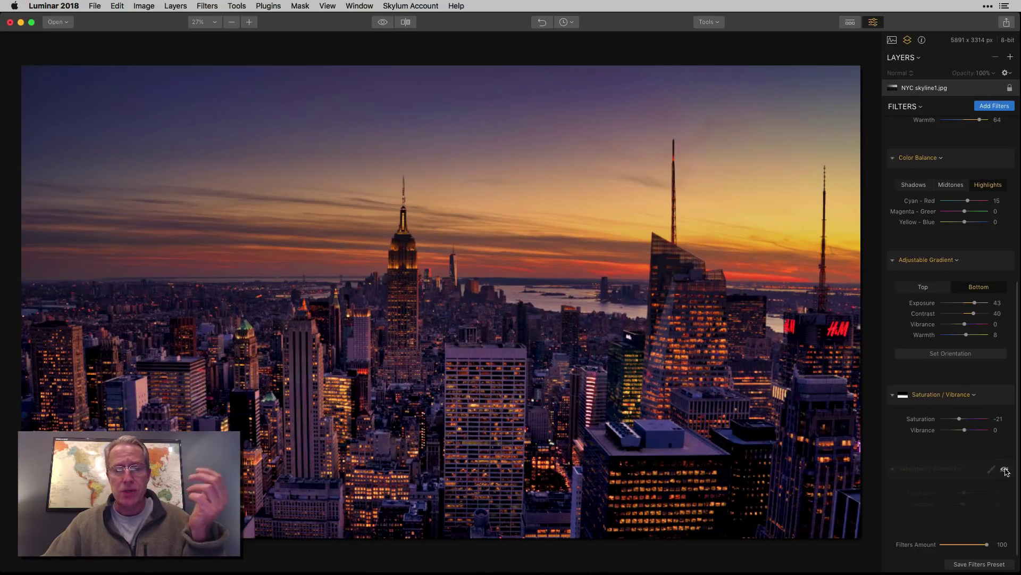
{"action": "left_click", "coordinate": [1004, 470]}
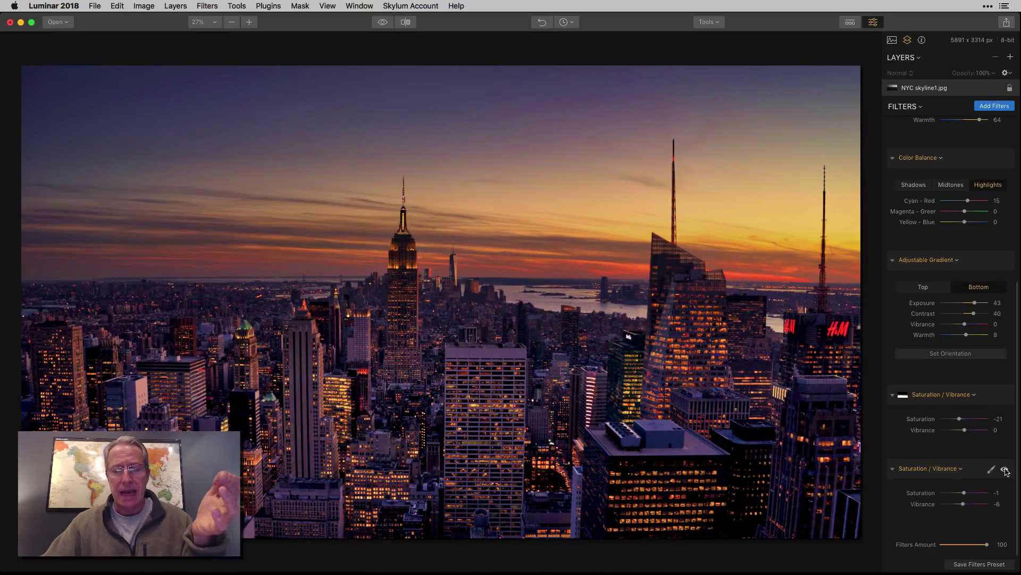